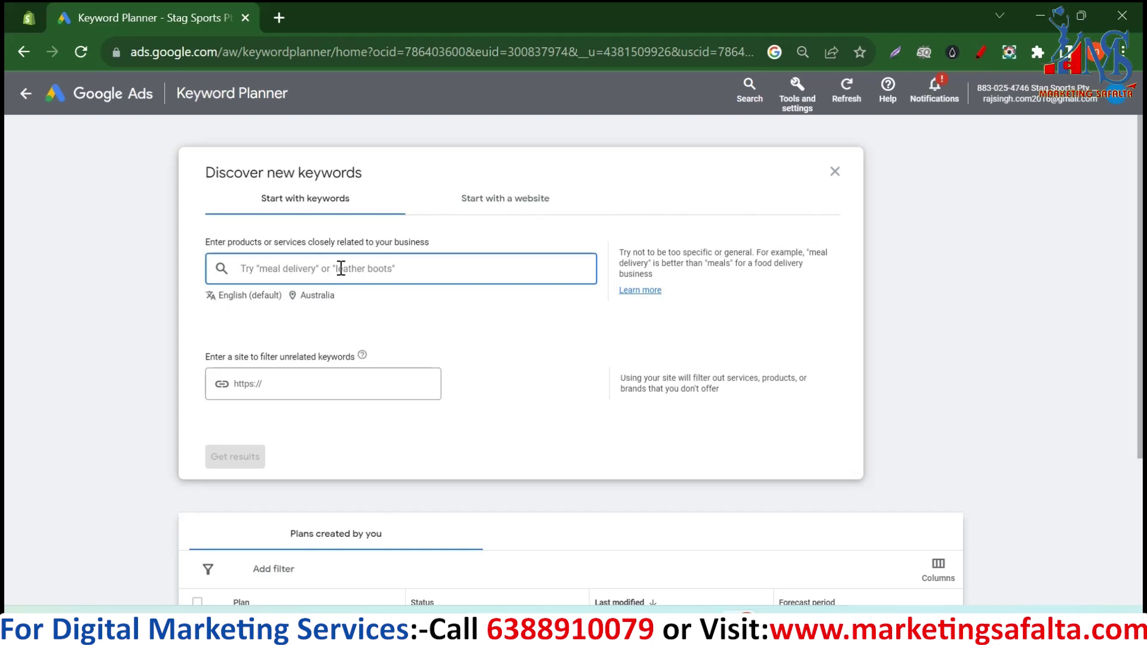
Enter "digital marketing" as the product or service for discovering new keywords.
{"action": "type", "text": "d"}
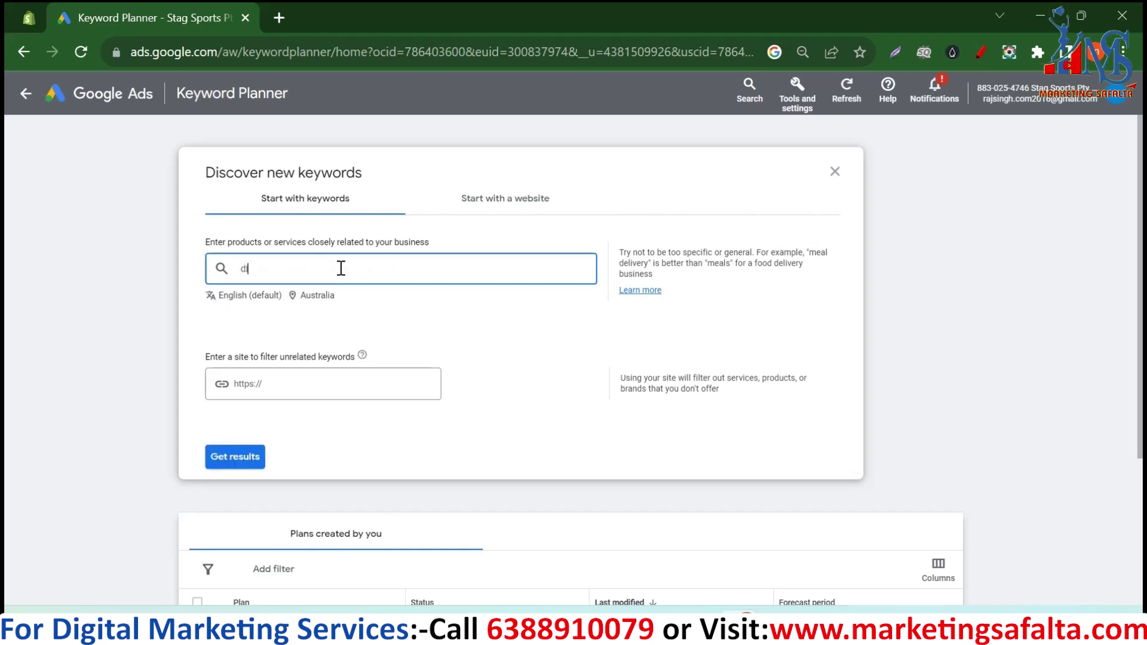
{"action": "type", "text": "igitak"}
{"action": "type", "text": "l ma"}
{"action": "type", "text": "rketing"}
Replace Australia with India as the targeted location and save the location setting.
{"action": "left_click", "coordinate": [318, 296]}
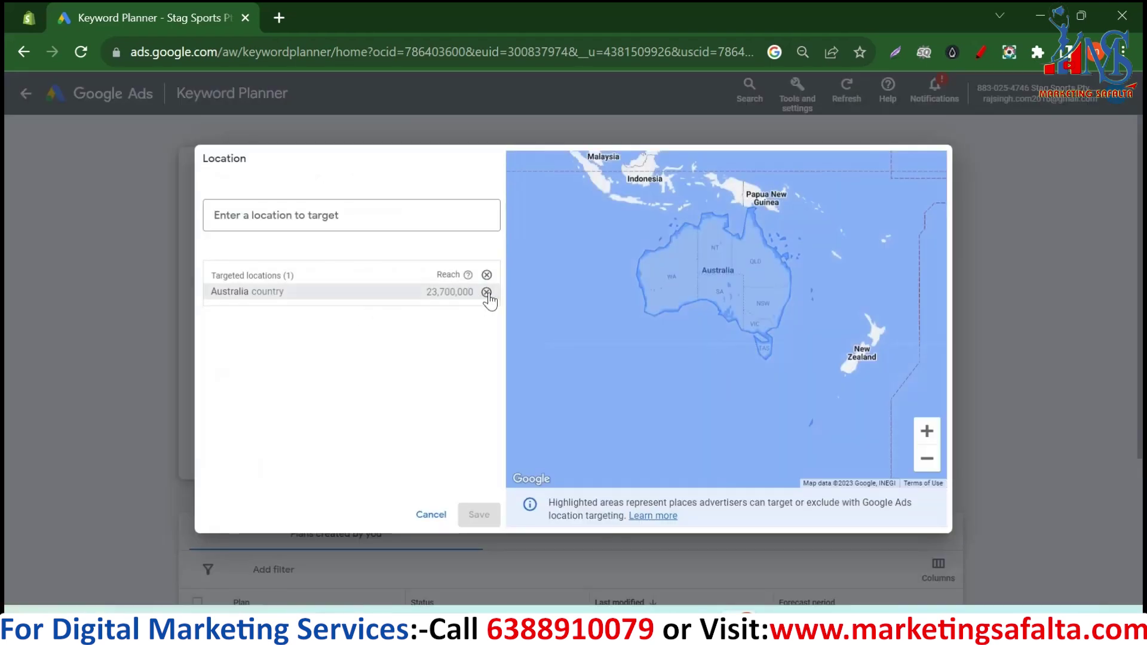
{"action": "left_click", "coordinate": [487, 292]}
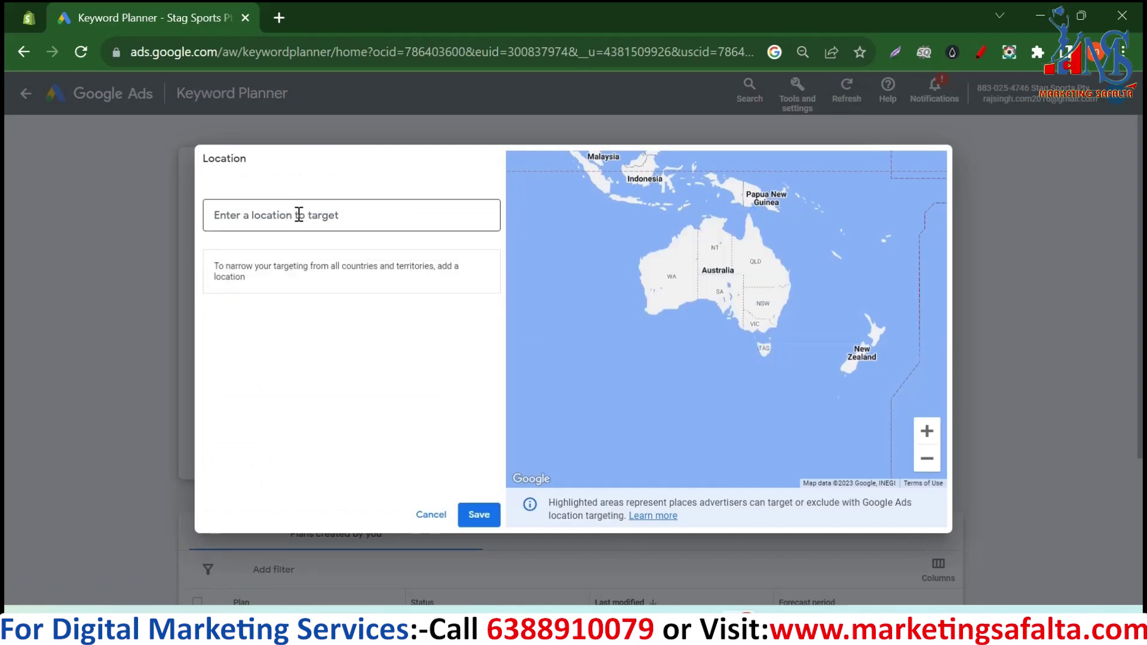
{"action": "type", "text": "india"}
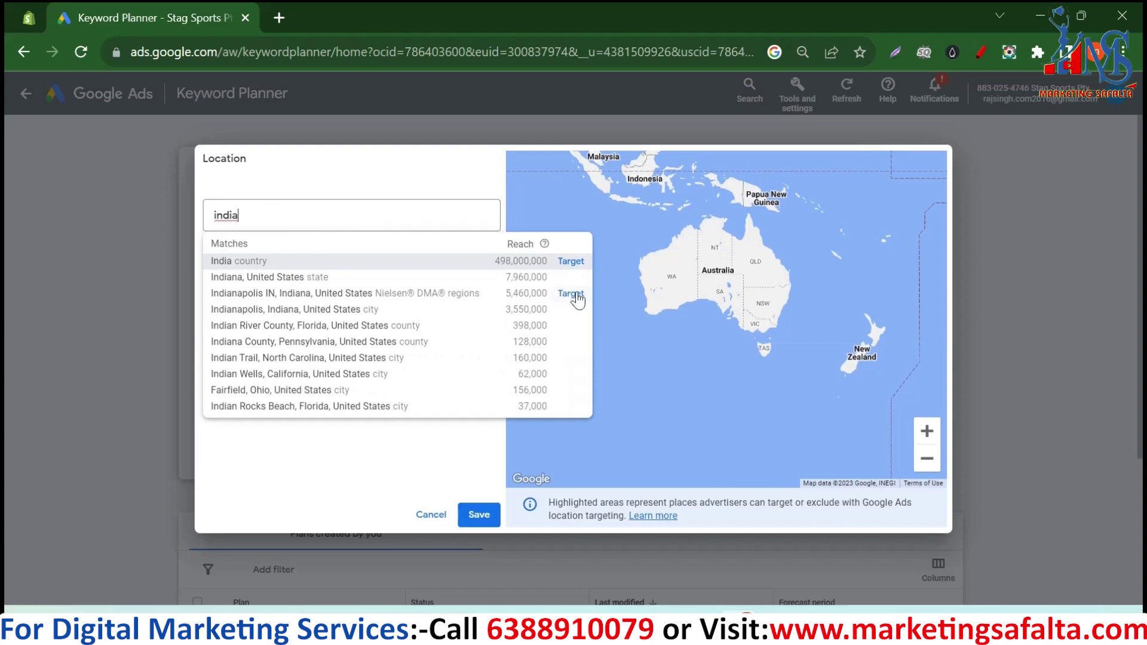
{"action": "left_click", "coordinate": [573, 262]}
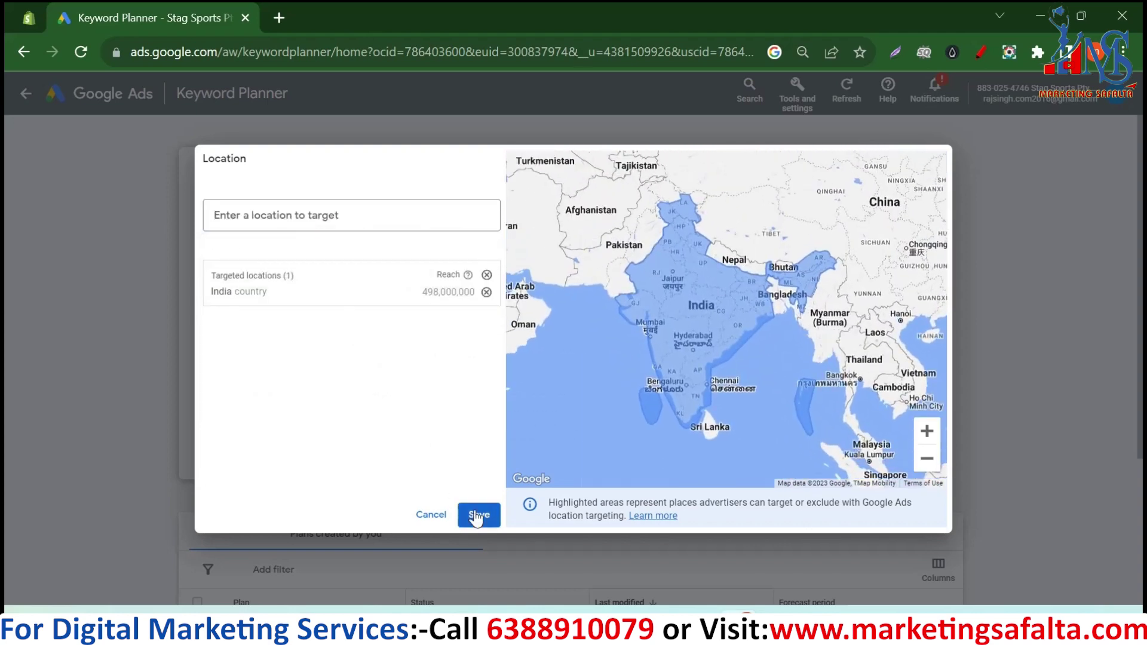
{"action": "left_click", "coordinate": [477, 514]}
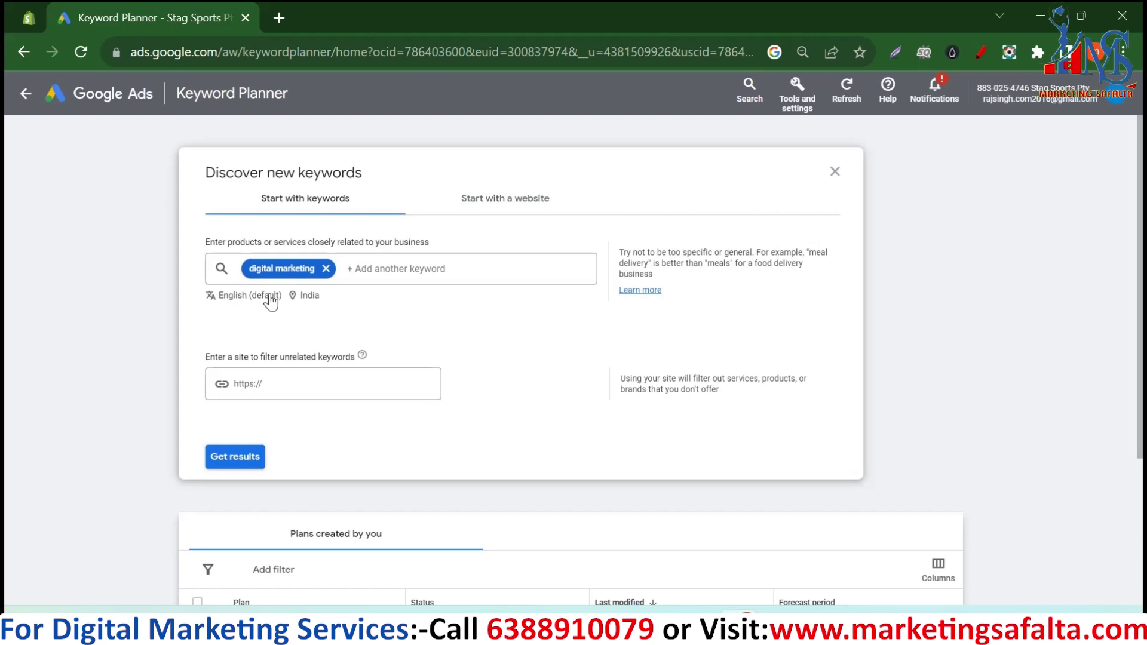
Get the keyword ideas for the entered keyword and set the results table to show 500 rows.
{"action": "left_click", "coordinate": [236, 457]}
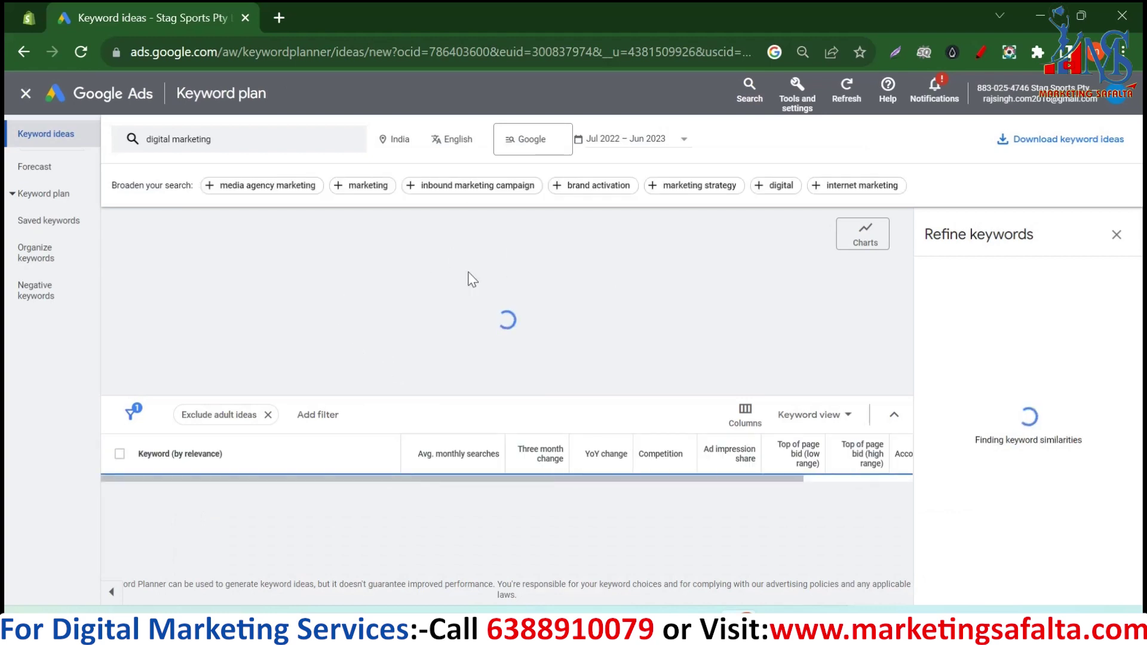
{"action": "scroll", "coordinate": [205, 332], "scroll_direction": "down", "scroll_amount": 3}
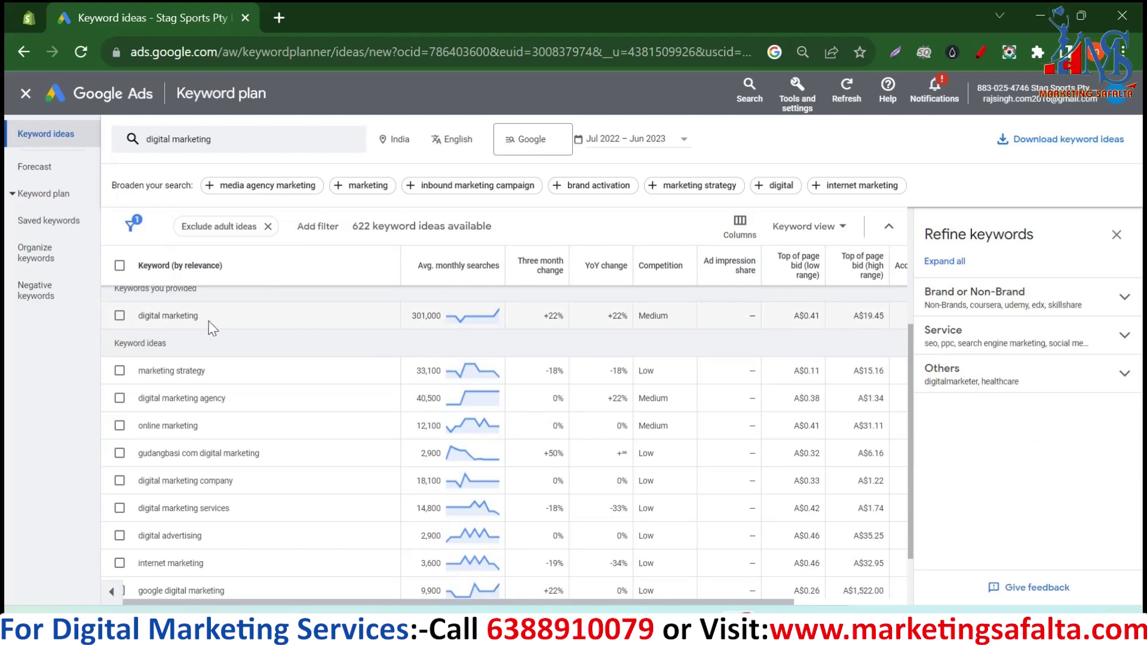
{"action": "scroll", "coordinate": [197, 367], "scroll_direction": "down", "scroll_amount": 1}
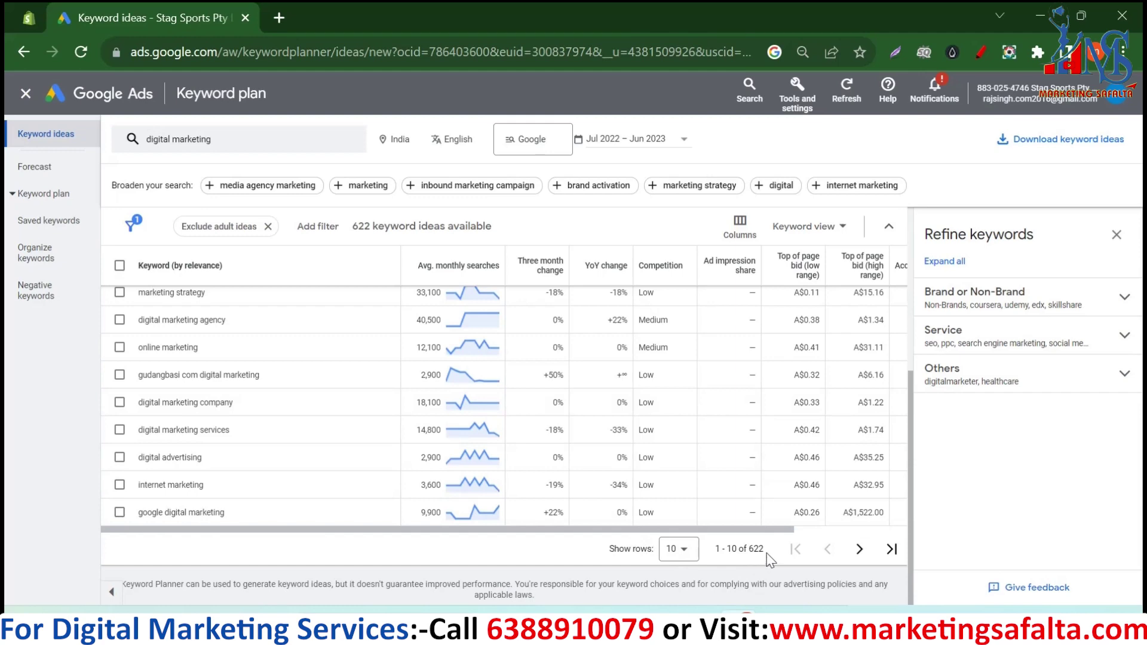
{"action": "left_click", "coordinate": [679, 548]}
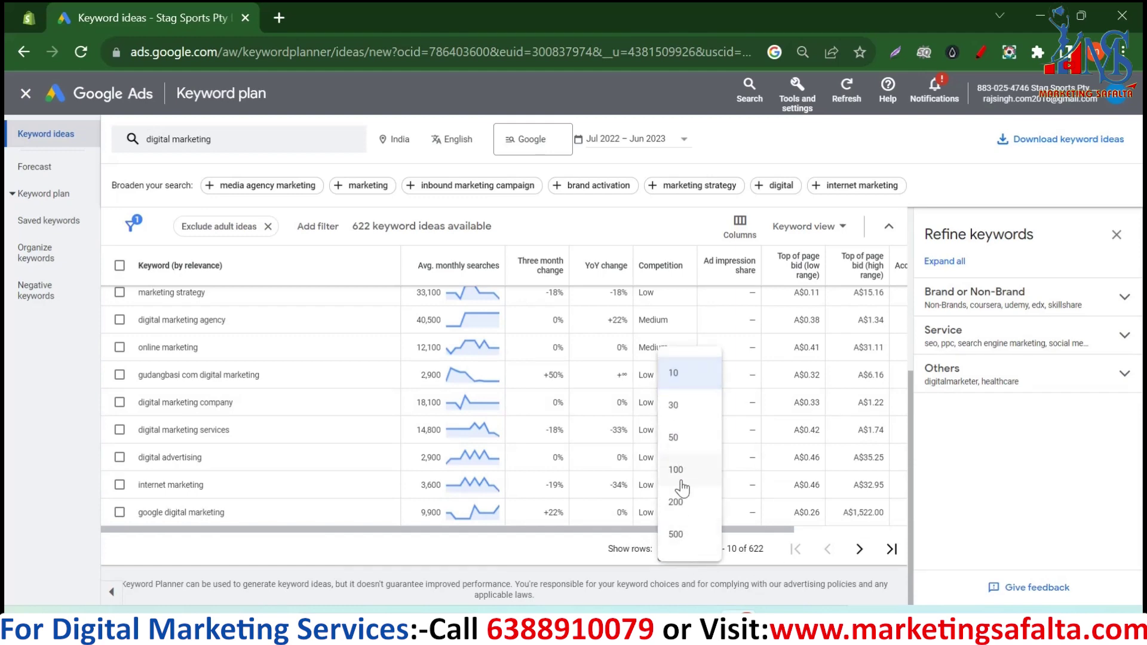
{"action": "left_click", "coordinate": [677, 534]}
Examine the keyword ideas with their average monthly searches, trend graphs, three-month and YoY changes, and competition.
{"action": "scroll", "coordinate": [281, 367], "scroll_direction": "down", "scroll_amount": 5}
{"action": "scroll", "coordinate": [281, 367], "scroll_direction": "up", "scroll_amount": 4}
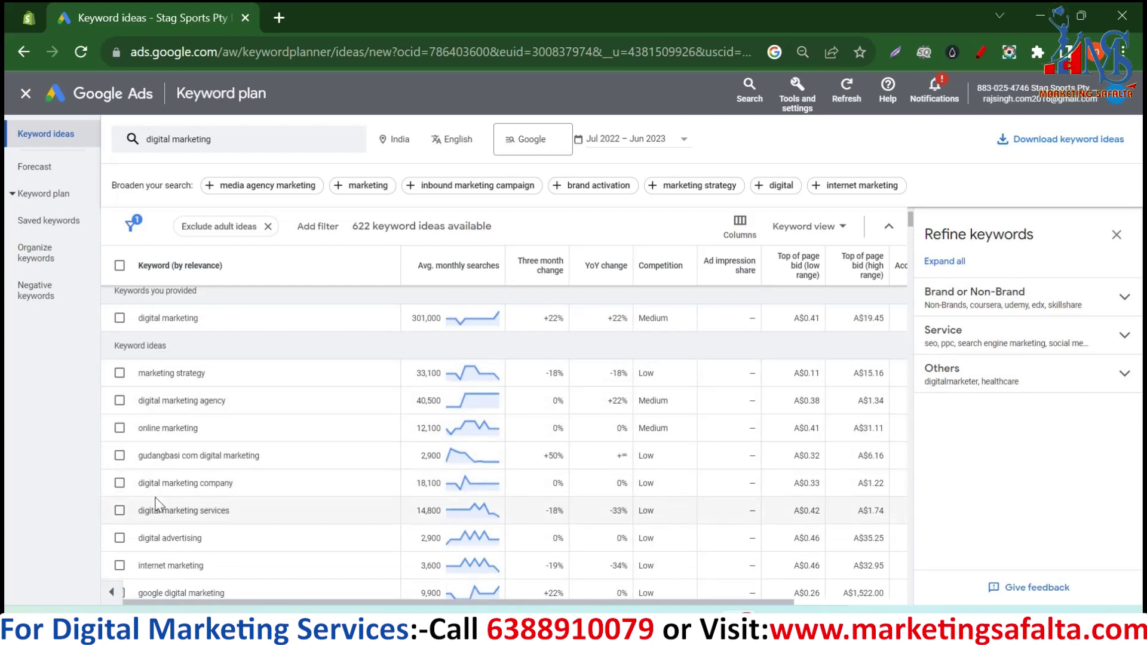
{"action": "scroll", "coordinate": [119, 465], "scroll_direction": "down", "scroll_amount": 2}
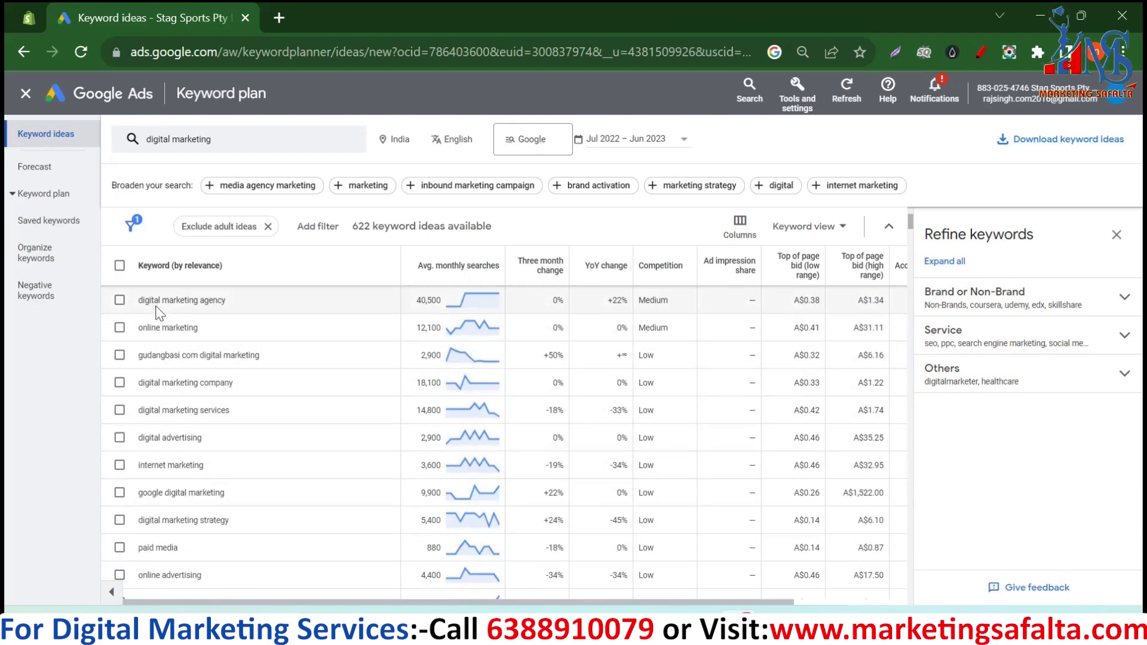
{"action": "scroll", "coordinate": [236, 442], "scroll_direction": "up", "scroll_amount": 3}
{"action": "scroll", "coordinate": [235, 440], "scroll_direction": "down", "scroll_amount": 3}
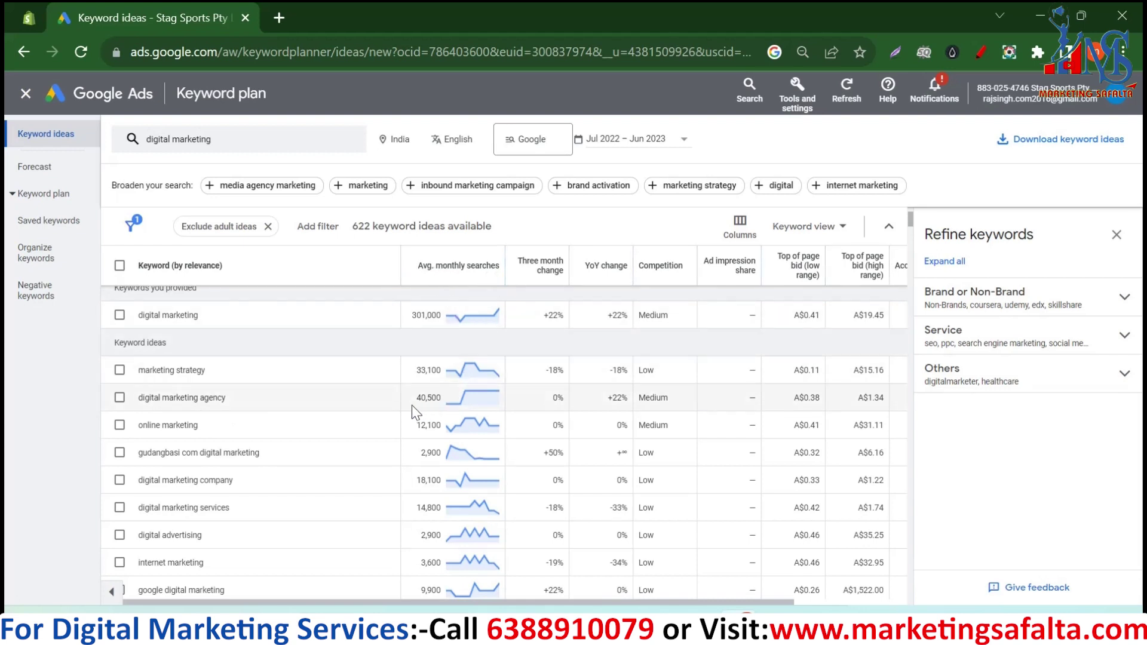
{"action": "mouse_move", "coordinate": [469, 406]}
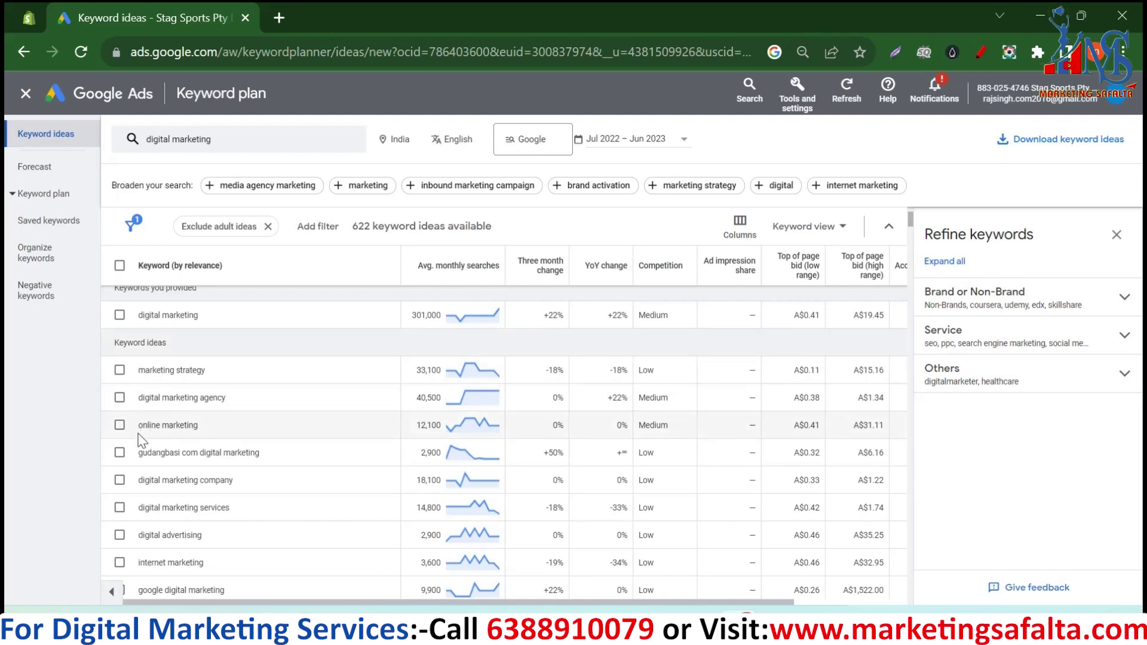
{"action": "mouse_move", "coordinate": [483, 429]}
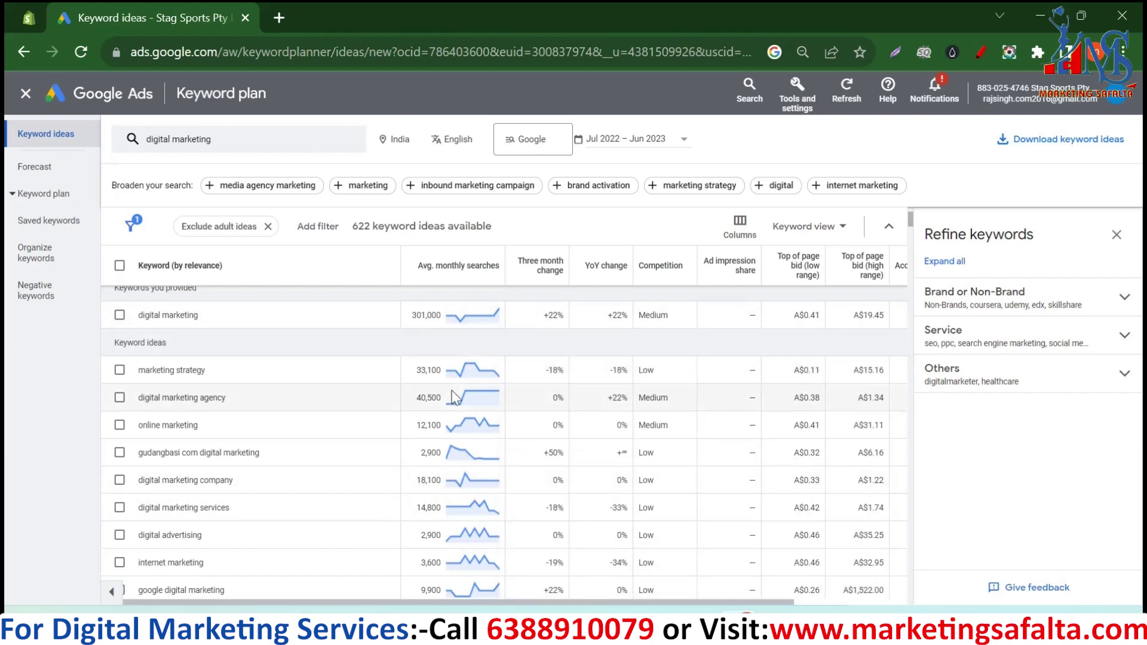
{"action": "scroll", "coordinate": [425, 478], "scroll_direction": "down", "scroll_amount": 2}
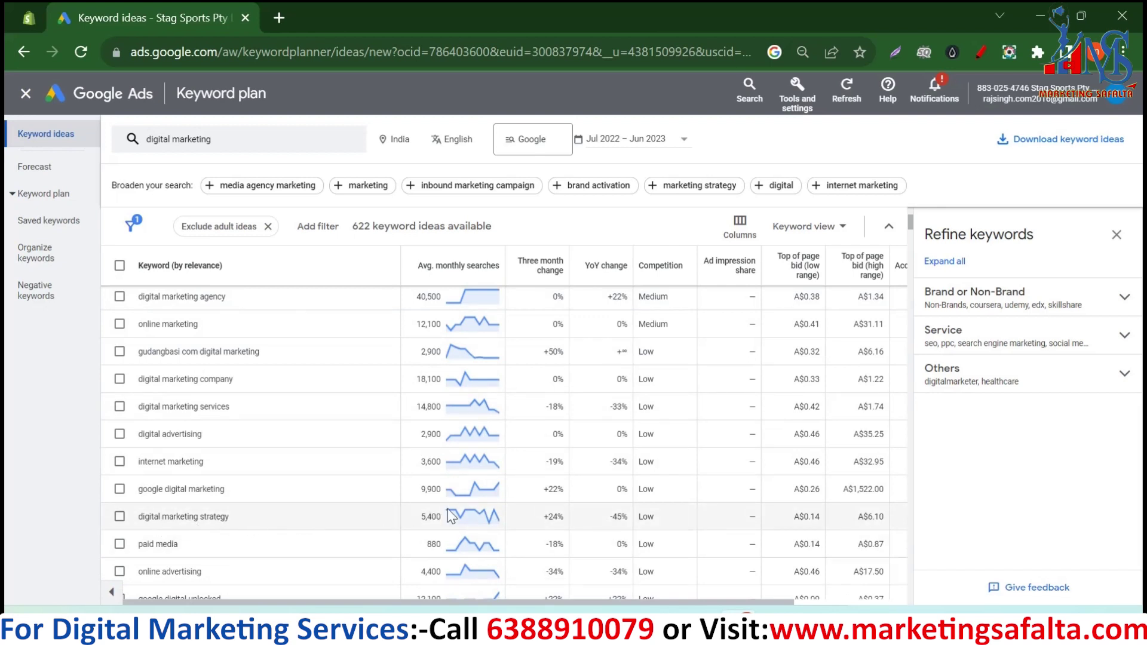
{"action": "mouse_move", "coordinate": [421, 523]}
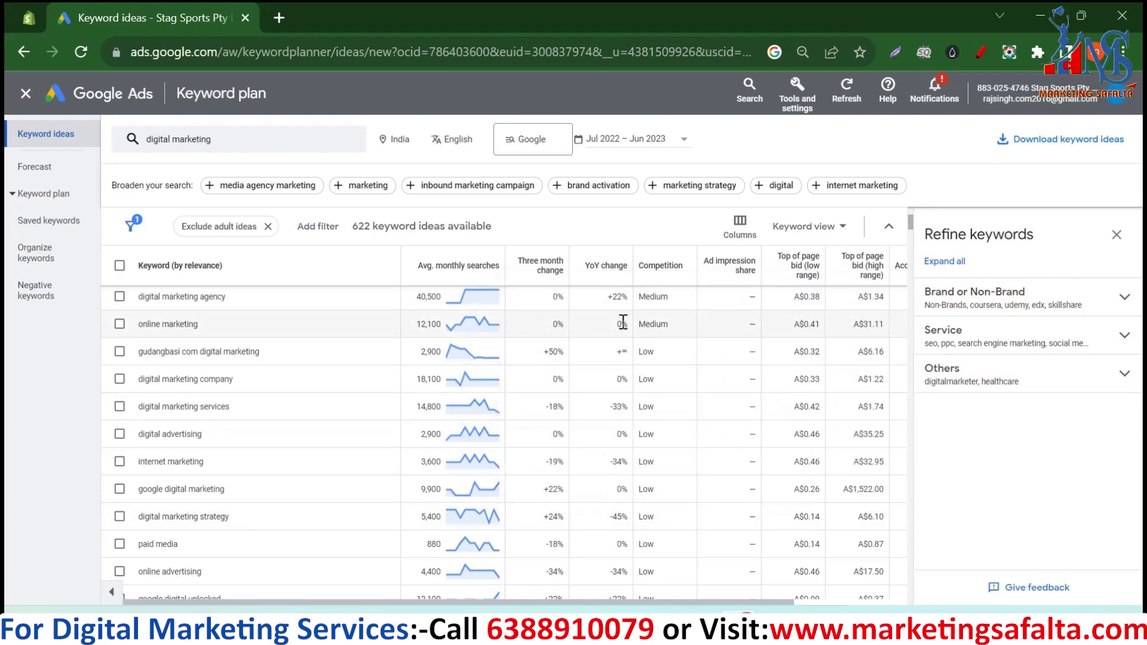
{"action": "scroll", "coordinate": [375, 343], "scroll_direction": "down", "scroll_amount": 5}
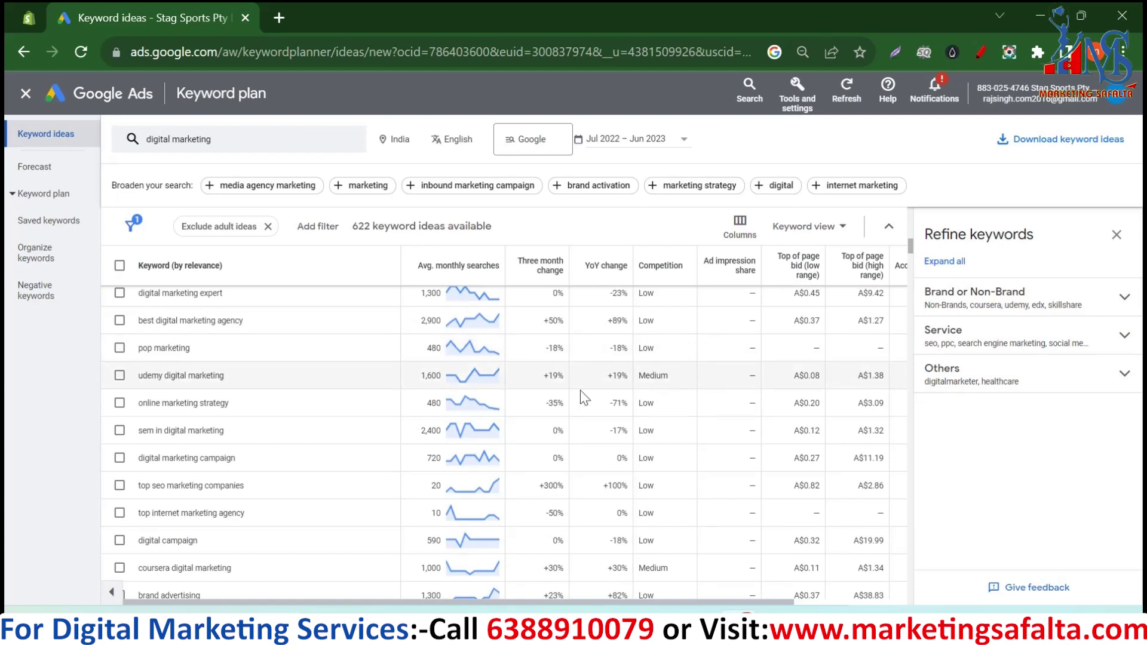
{"action": "scroll", "coordinate": [663, 419], "scroll_direction": "down", "scroll_amount": 2}
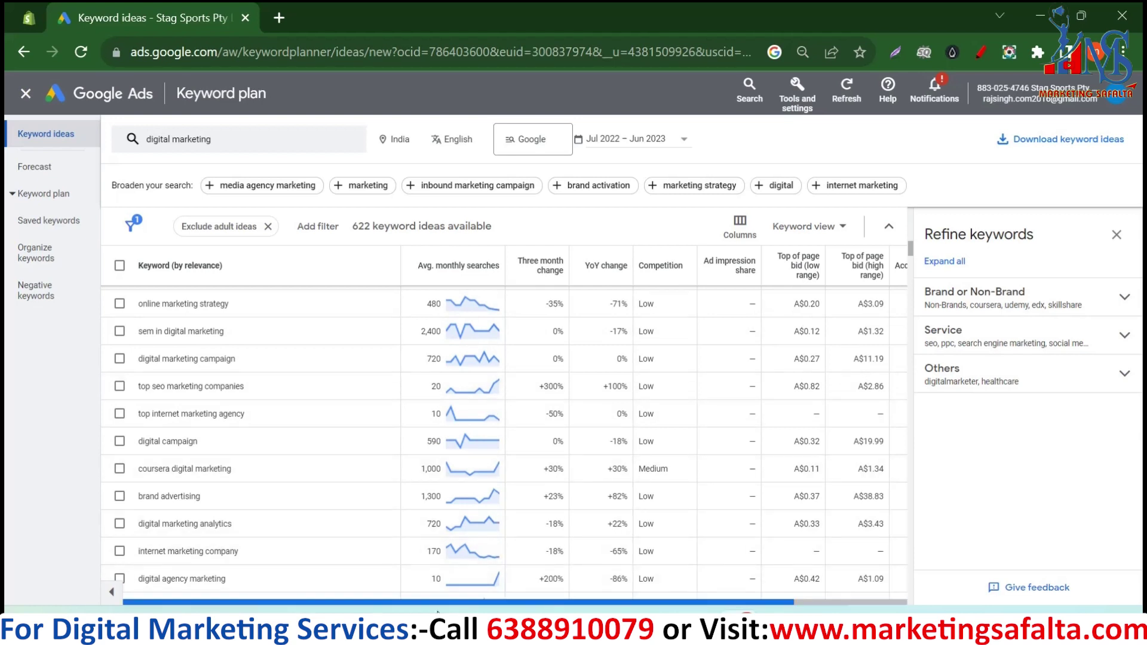
Examine the remaining table columns and read the descriptions of the low-range and high-range top of page bids.
{"action": "left_click_drag", "start_coordinate": [418, 609], "coordinate": [594, 611]}
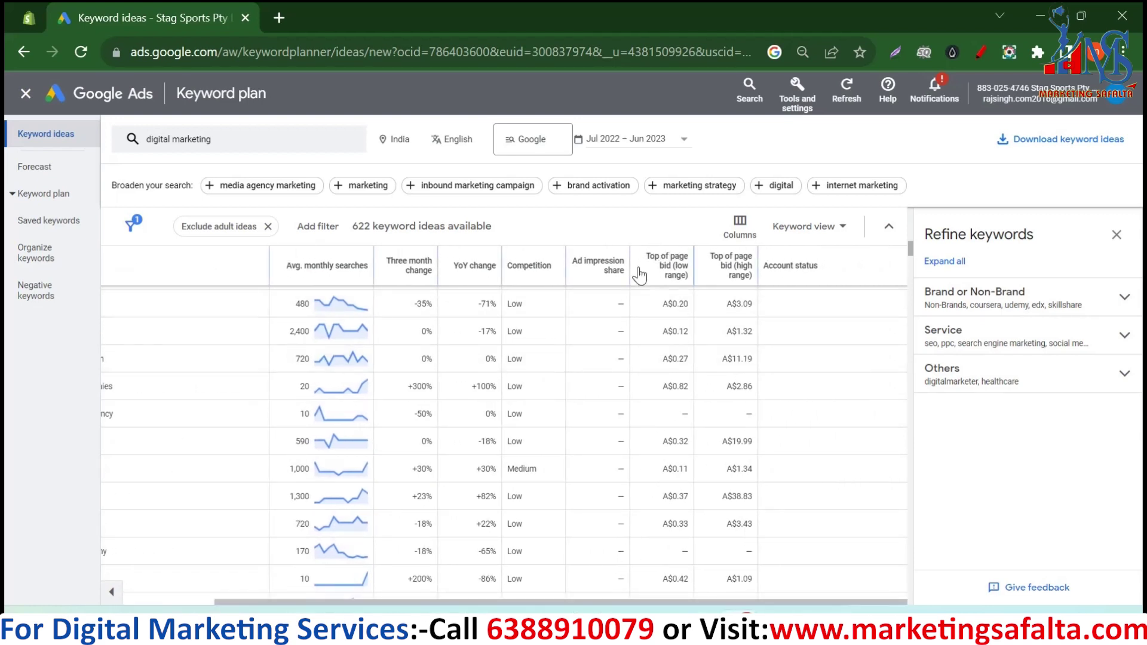
{"action": "mouse_move", "coordinate": [640, 272]}
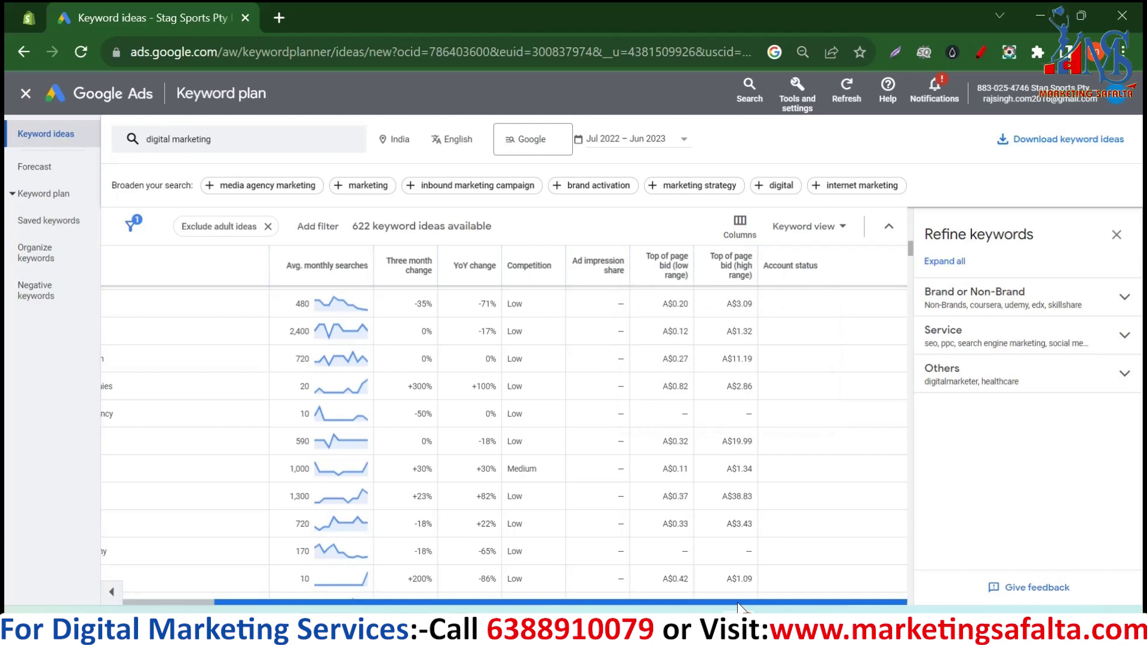
{"action": "left_click_drag", "start_coordinate": [739, 606], "coordinate": [124, 392]}
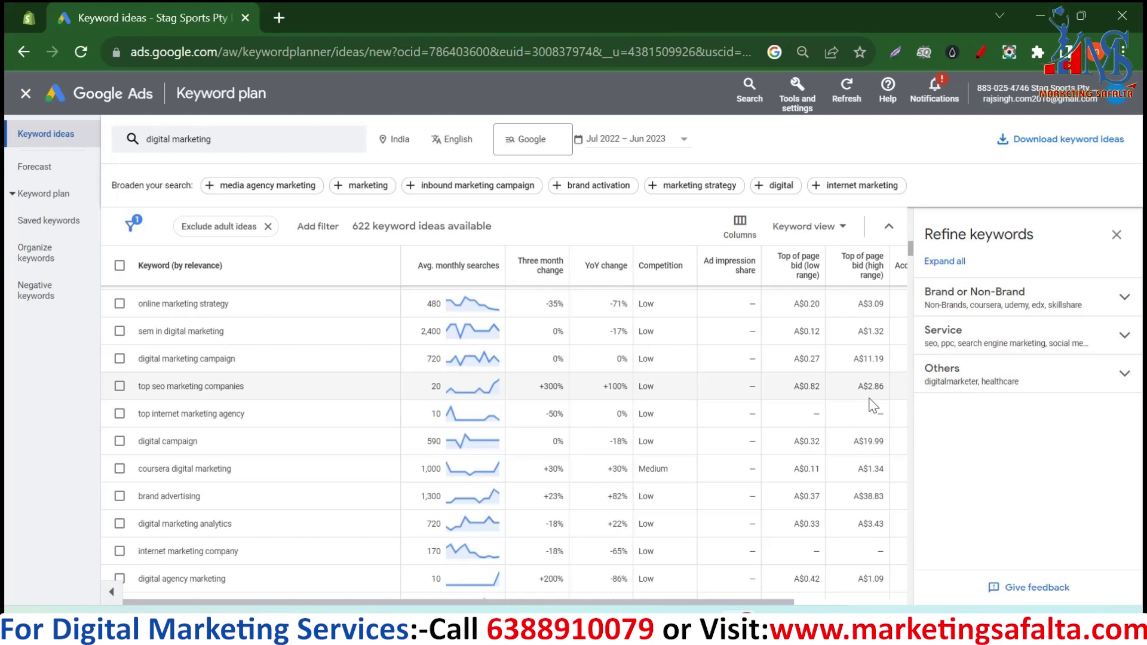
{"action": "mouse_move", "coordinate": [790, 284]}
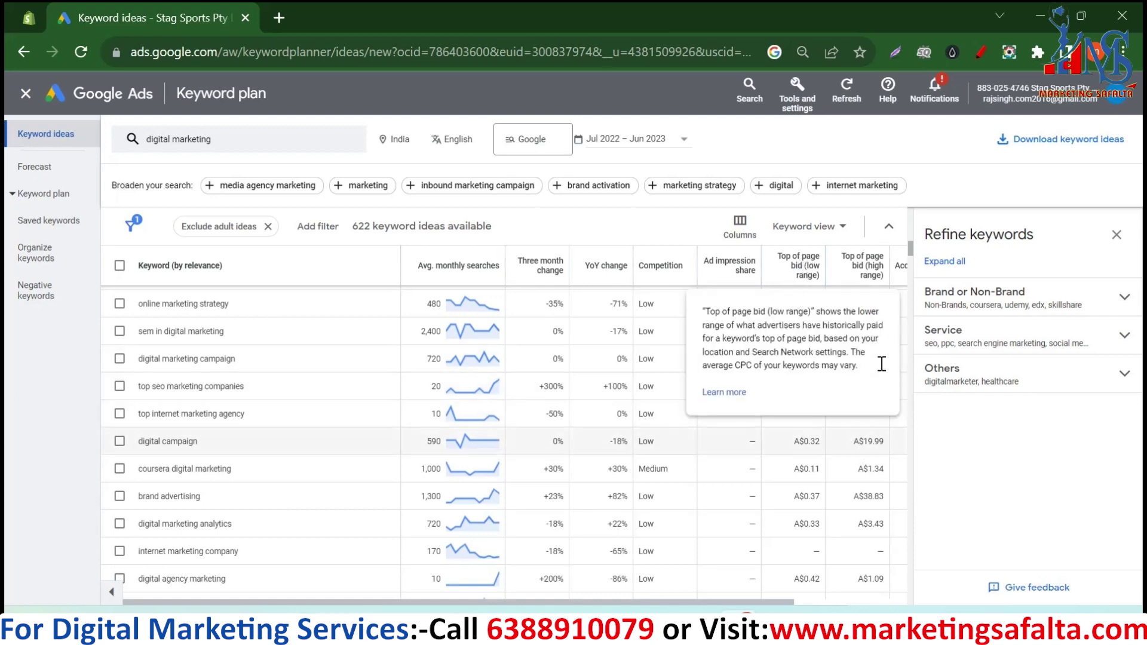
{"action": "mouse_move", "coordinate": [869, 291]}
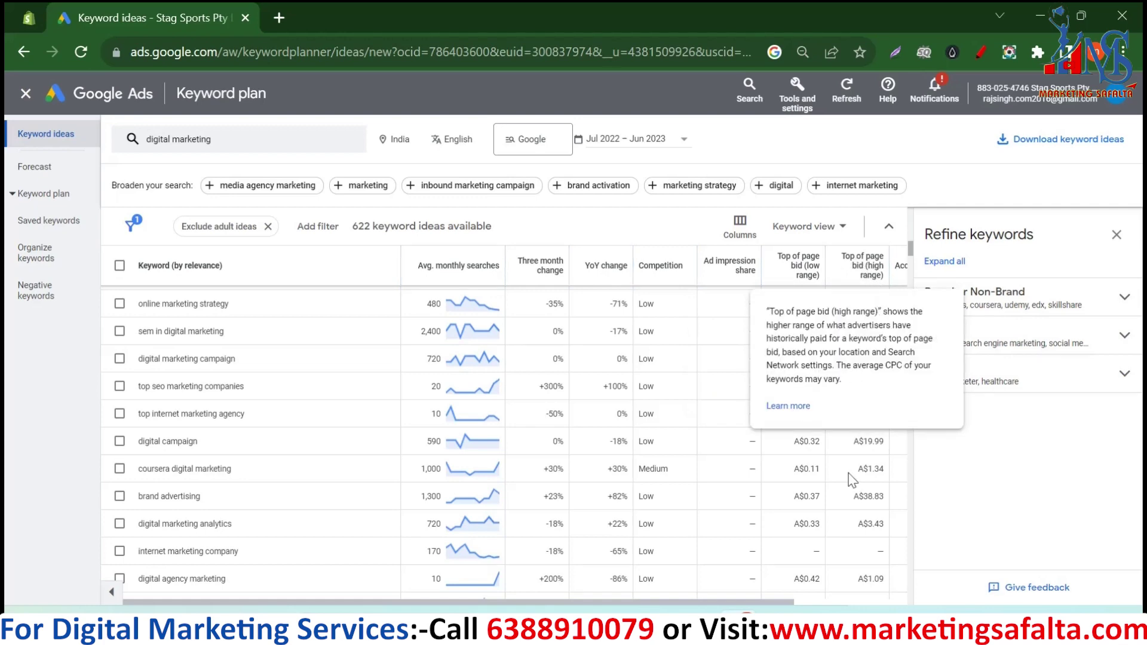
Switch the keyword ideas table to Grouped view and look over the keyword groups.
{"action": "left_click", "coordinate": [844, 230]}
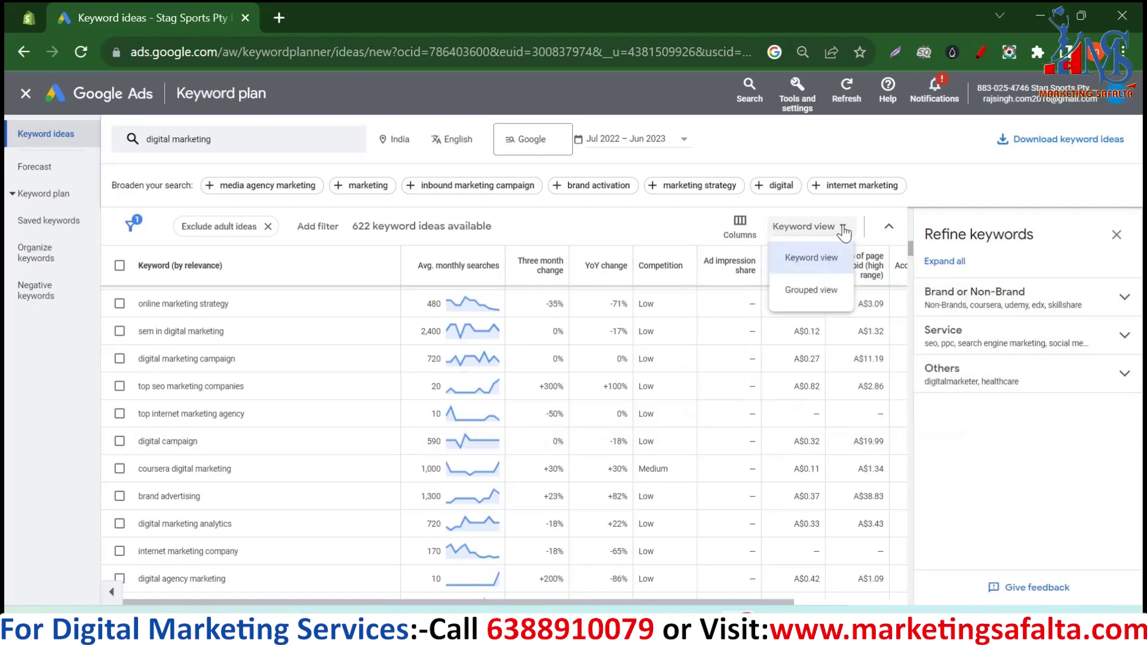
{"action": "scroll", "coordinate": [373, 362], "scroll_direction": "up", "scroll_amount": 5}
{"action": "scroll", "coordinate": [373, 363], "scroll_direction": "up", "scroll_amount": 5}
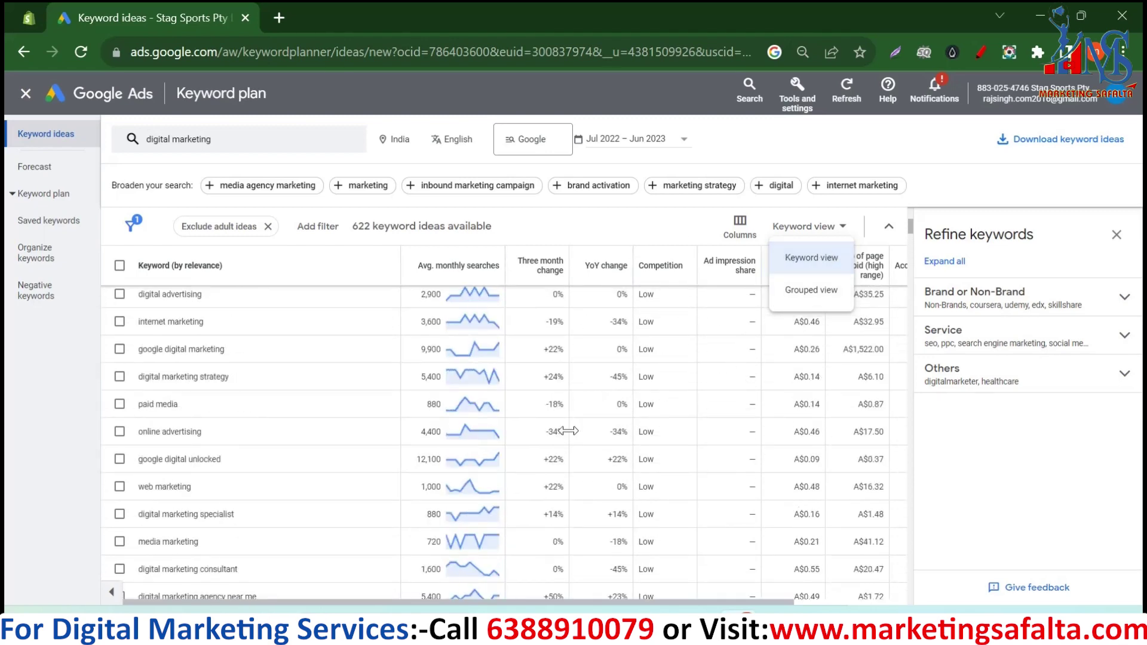
{"action": "scroll", "coordinate": [756, 355], "scroll_direction": "up", "scroll_amount": 5}
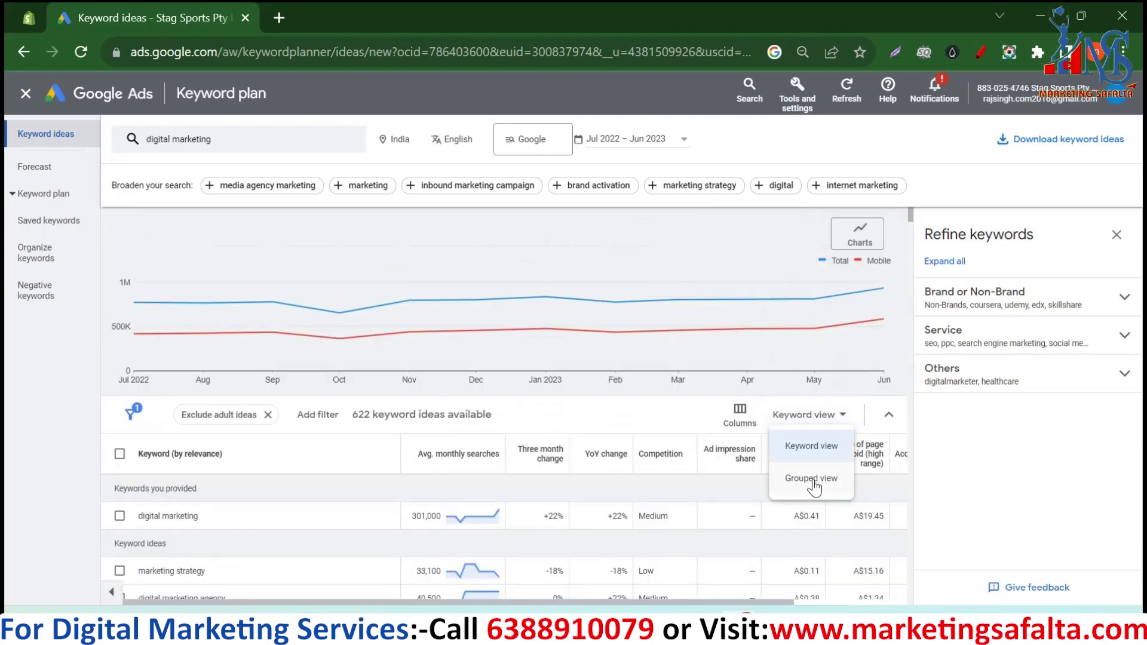
{"action": "left_click", "coordinate": [813, 482]}
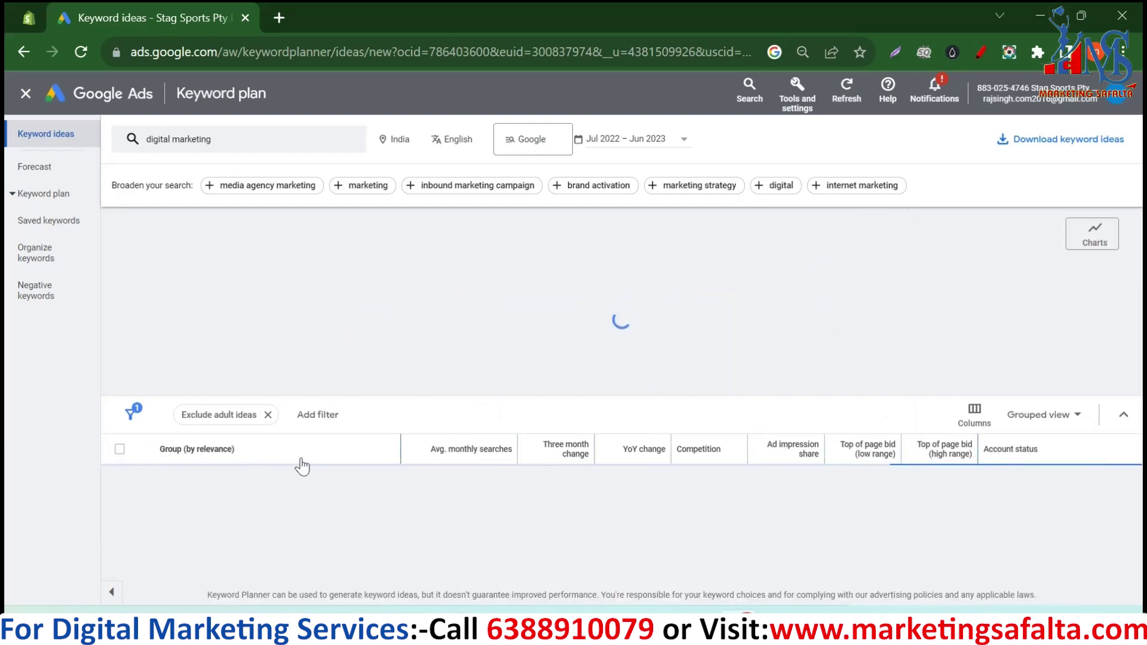
{"action": "scroll", "coordinate": [299, 463], "scroll_direction": "down", "scroll_amount": 3}
{"action": "scroll", "coordinate": [215, 371], "scroll_direction": "up", "scroll_amount": 3}
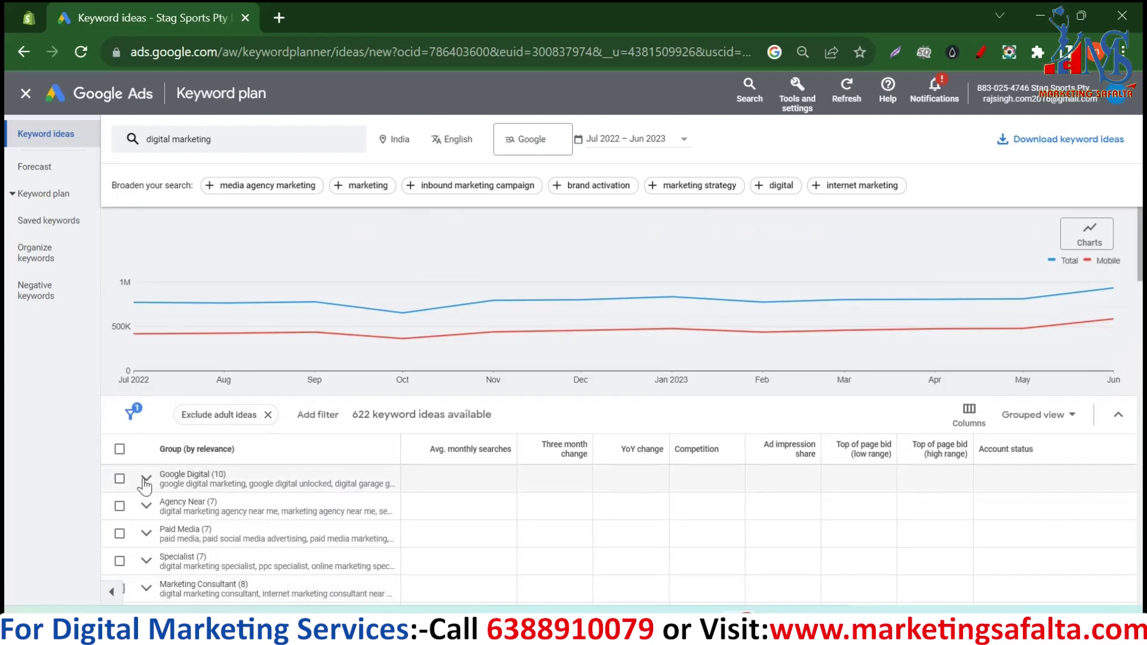
Expand the Google Digital group, review its keywords, and collapse the group again.
{"action": "left_click", "coordinate": [146, 480]}
{"action": "scroll", "coordinate": [258, 436], "scroll_direction": "down", "scroll_amount": 3}
{"action": "scroll", "coordinate": [251, 427], "scroll_direction": "up", "scroll_amount": 2}
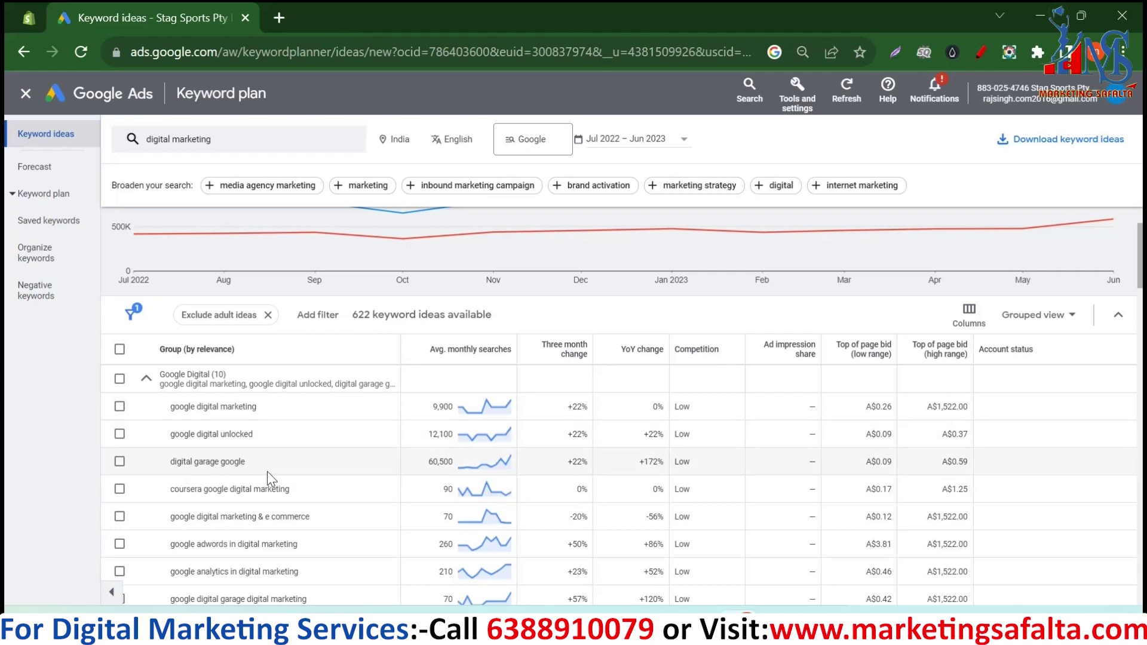
{"action": "scroll", "coordinate": [267, 471], "scroll_direction": "down", "scroll_amount": 2}
{"action": "scroll", "coordinate": [156, 361], "scroll_direction": "up", "scroll_amount": 2}
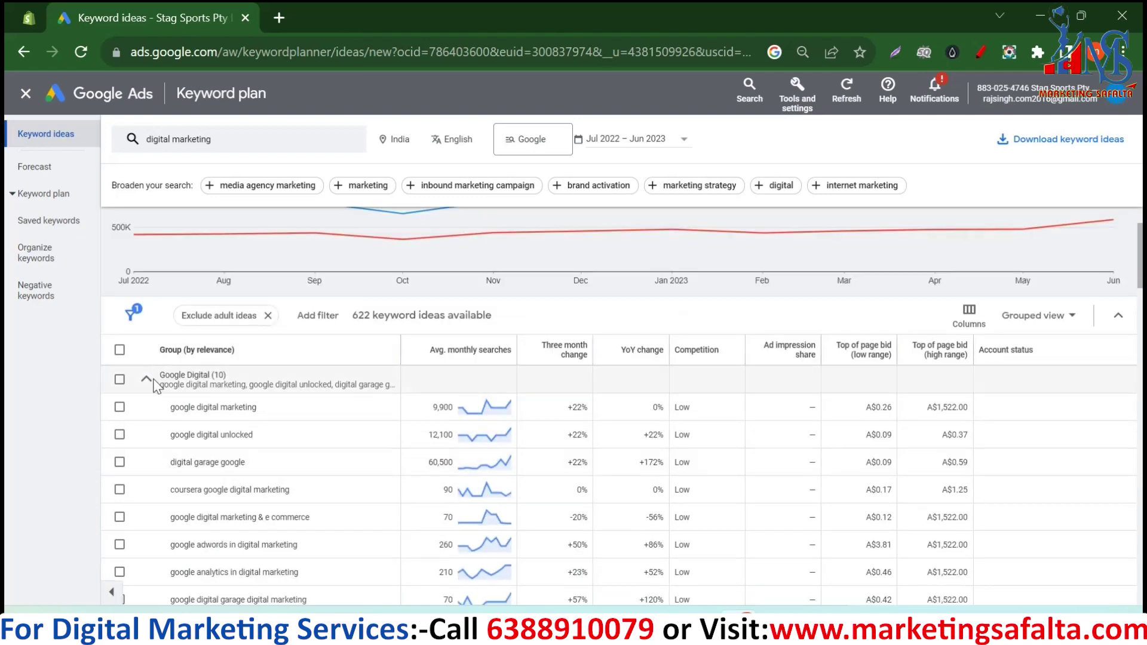
{"action": "left_click", "coordinate": [145, 378]}
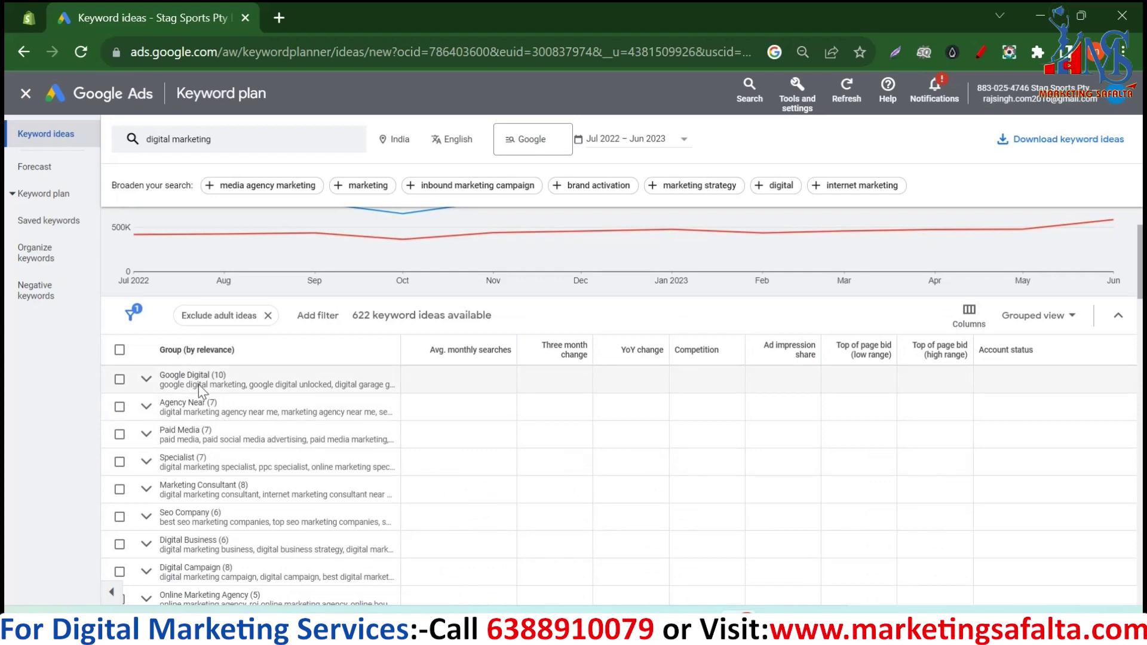
Return the keyword ideas table to Keyword view and close the Refine keywords pane.
{"action": "left_click", "coordinate": [1070, 323]}
{"action": "left_click", "coordinate": [1045, 347]}
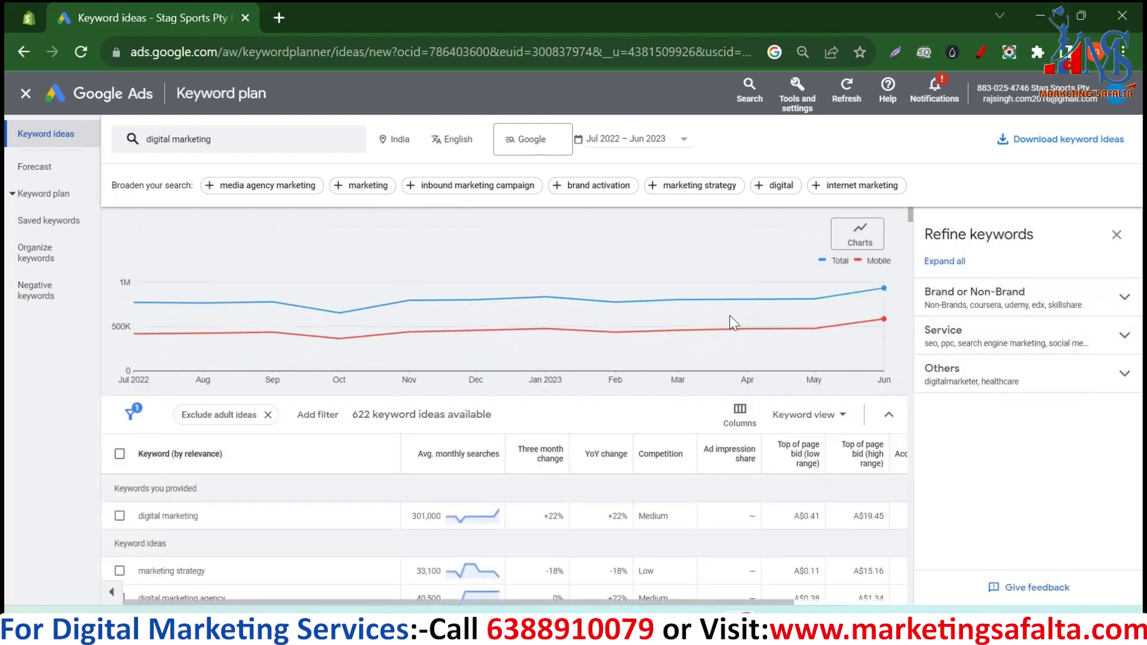
{"action": "left_click", "coordinate": [1116, 235]}
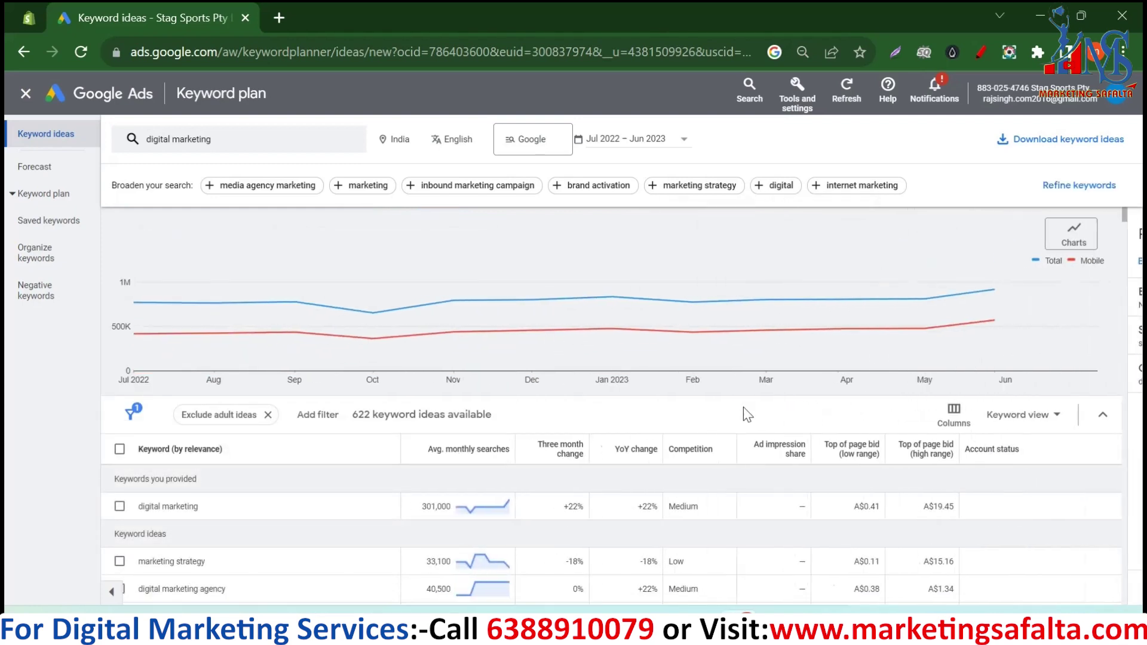
Add the Competition (indexed value) column to the keyword ideas table.
{"action": "left_click", "coordinate": [956, 411]}
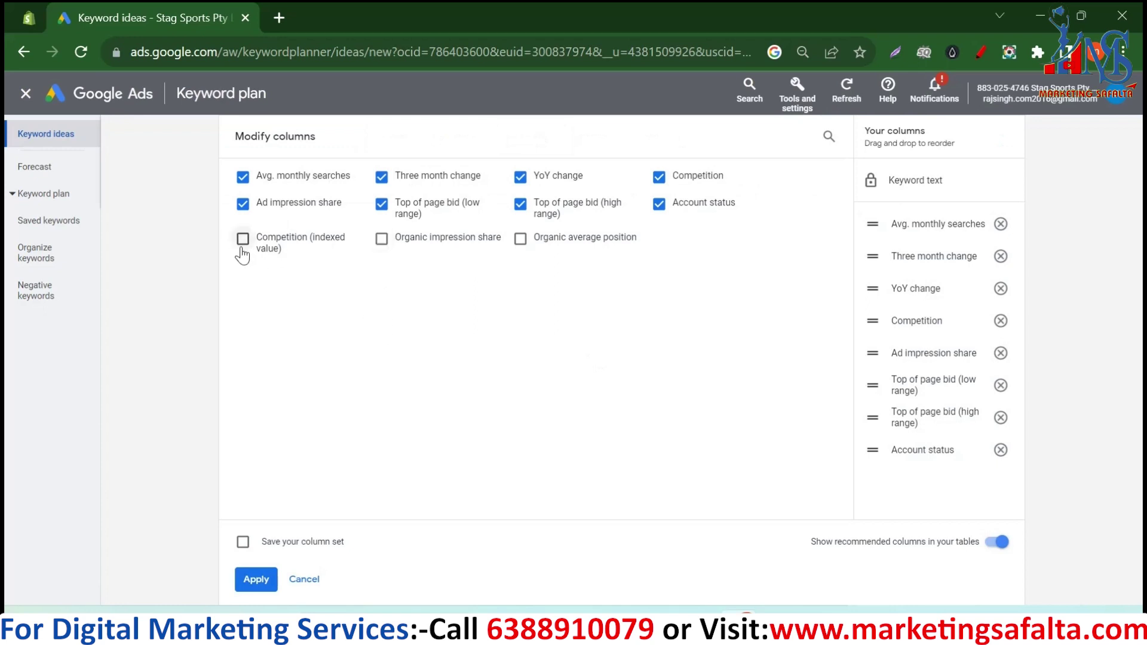
{"action": "left_click", "coordinate": [243, 243]}
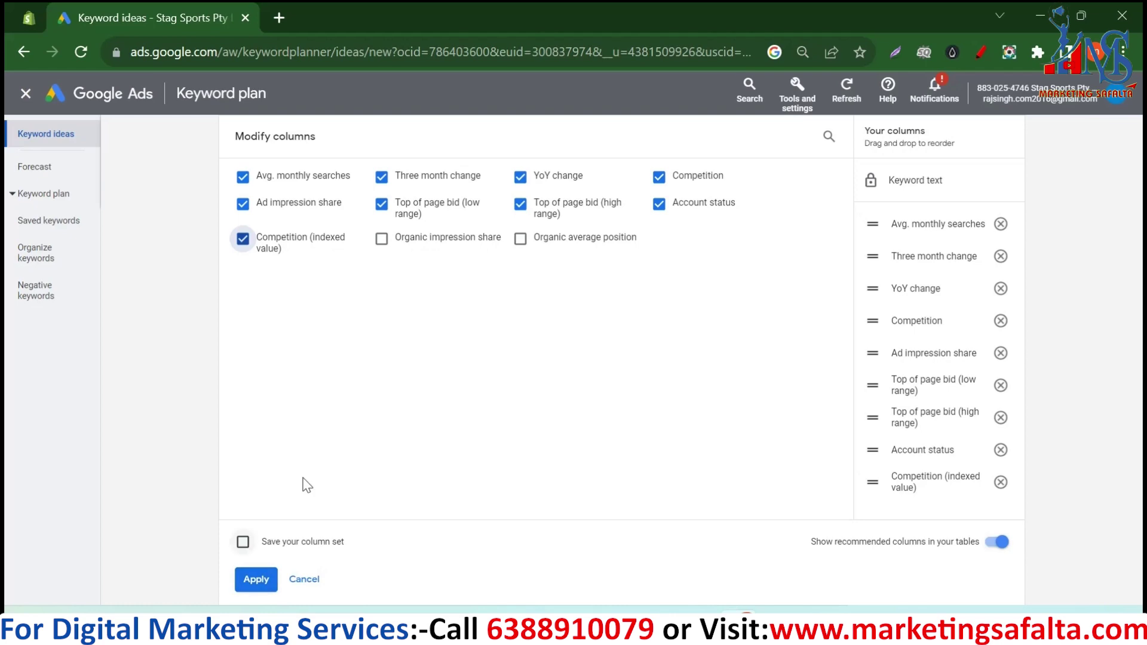
{"action": "left_click", "coordinate": [255, 581]}
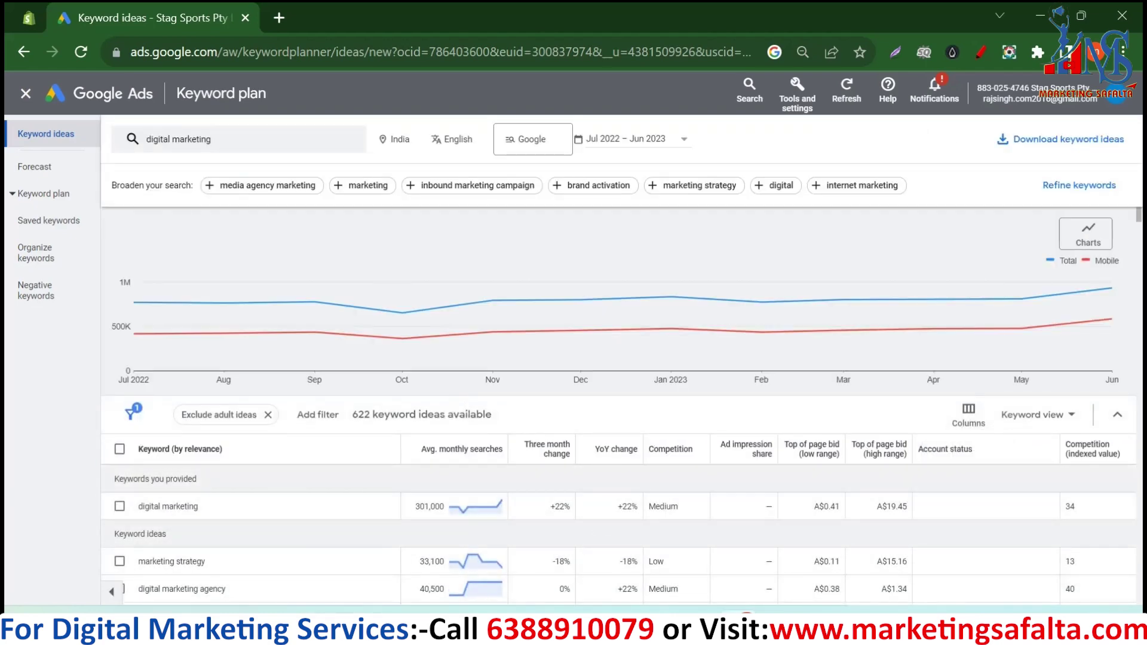
Compare the indexed competition values across the keyword ideas and read that column's description.
{"action": "scroll", "coordinate": [607, 567], "scroll_direction": "down", "scroll_amount": 12}
{"action": "scroll", "coordinate": [607, 567], "scroll_direction": "up", "scroll_amount": 5}
{"action": "mouse_move", "coordinate": [1133, 263]}
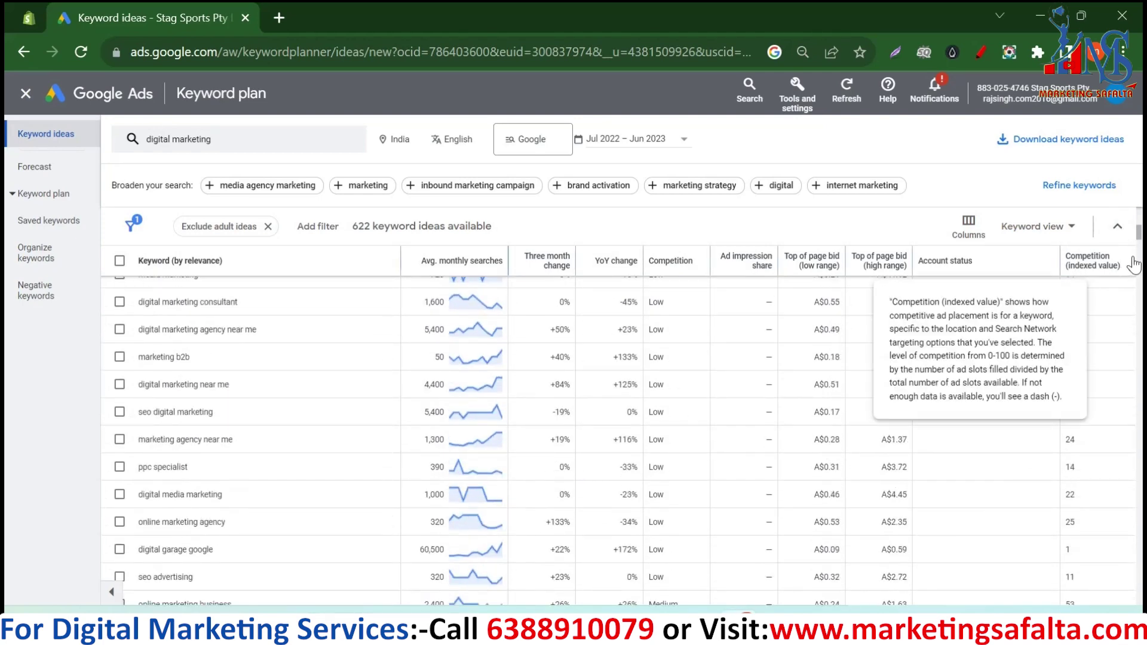
{"action": "scroll", "coordinate": [1091, 382], "scroll_direction": "up", "scroll_amount": 7}
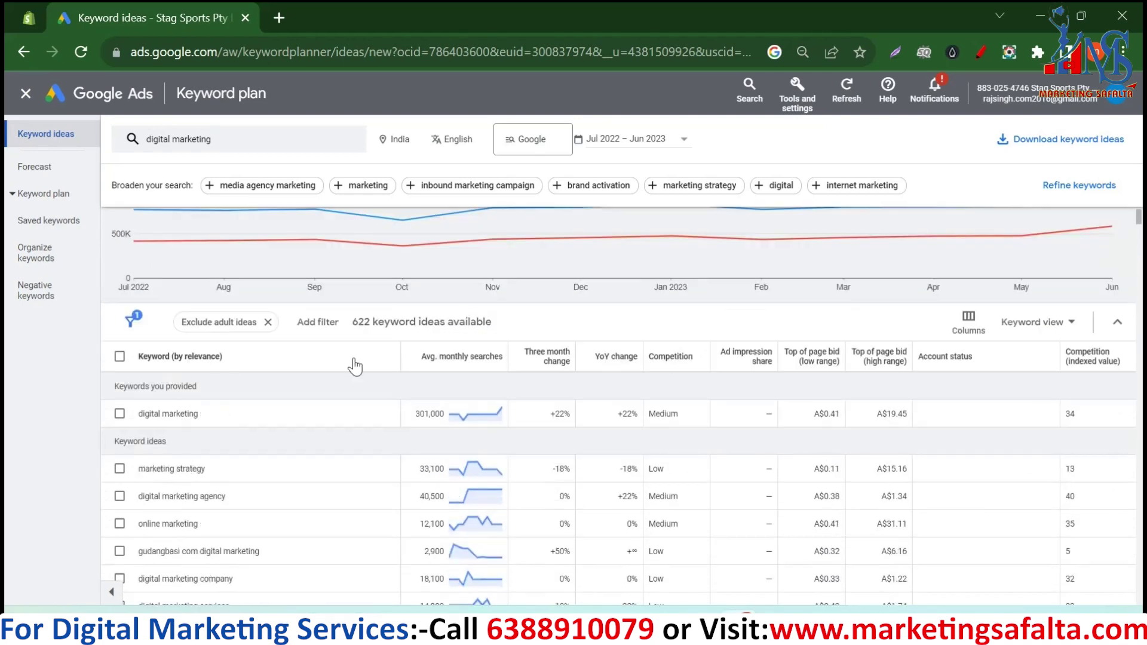
{"action": "scroll", "coordinate": [1099, 448], "scroll_direction": "down", "scroll_amount": 3}
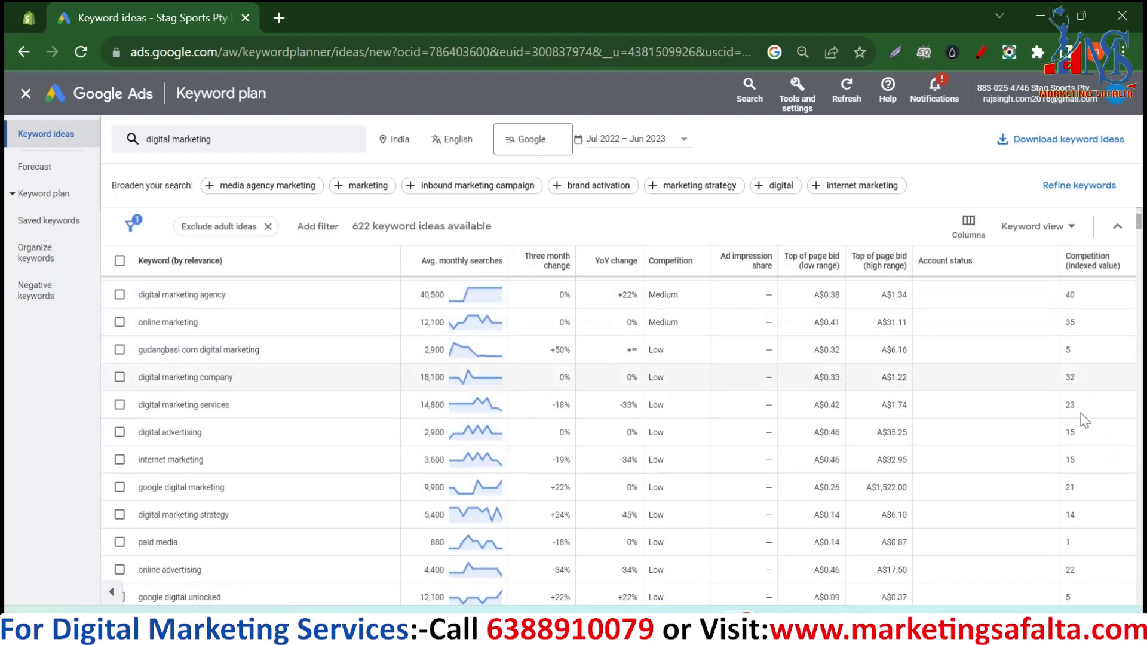
{"action": "scroll", "coordinate": [1084, 392], "scroll_direction": "up", "scroll_amount": 3}
{"action": "scroll", "coordinate": [1084, 391], "scroll_direction": "down", "scroll_amount": 2}
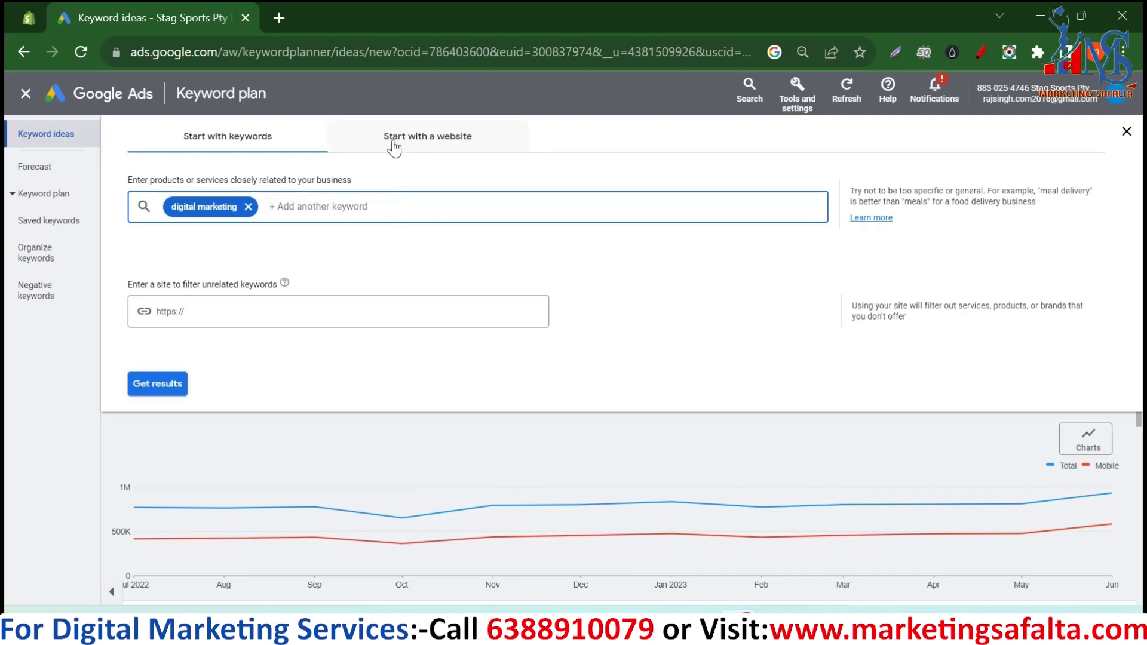
Switch the keyword search to start with a website, and open marketingsafalta.com in a new browser tab to copy its address.
{"action": "left_click", "coordinate": [411, 148]}
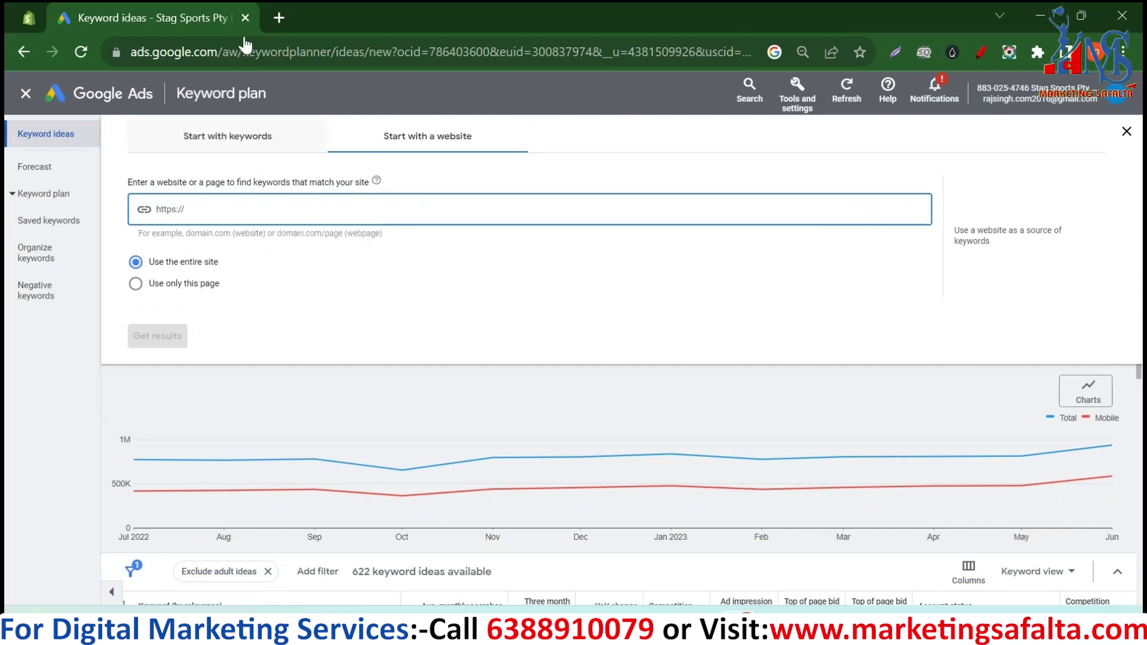
{"action": "left_click", "coordinate": [278, 17]}
{"action": "type", "text": "mar"}
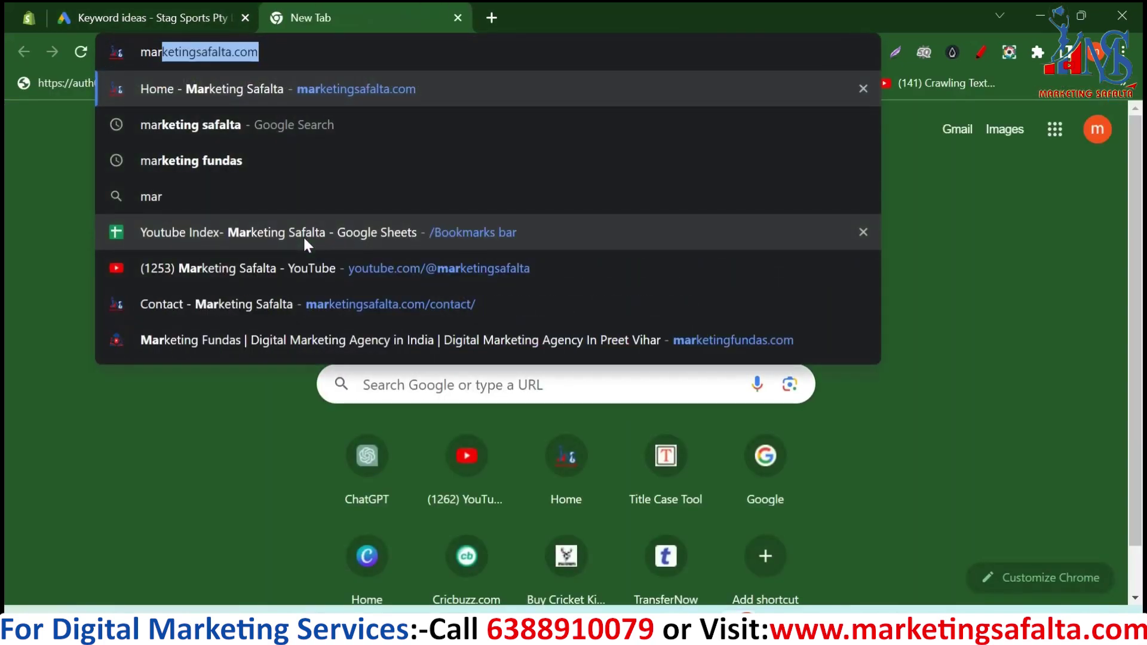
{"action": "key", "text": "Return"}
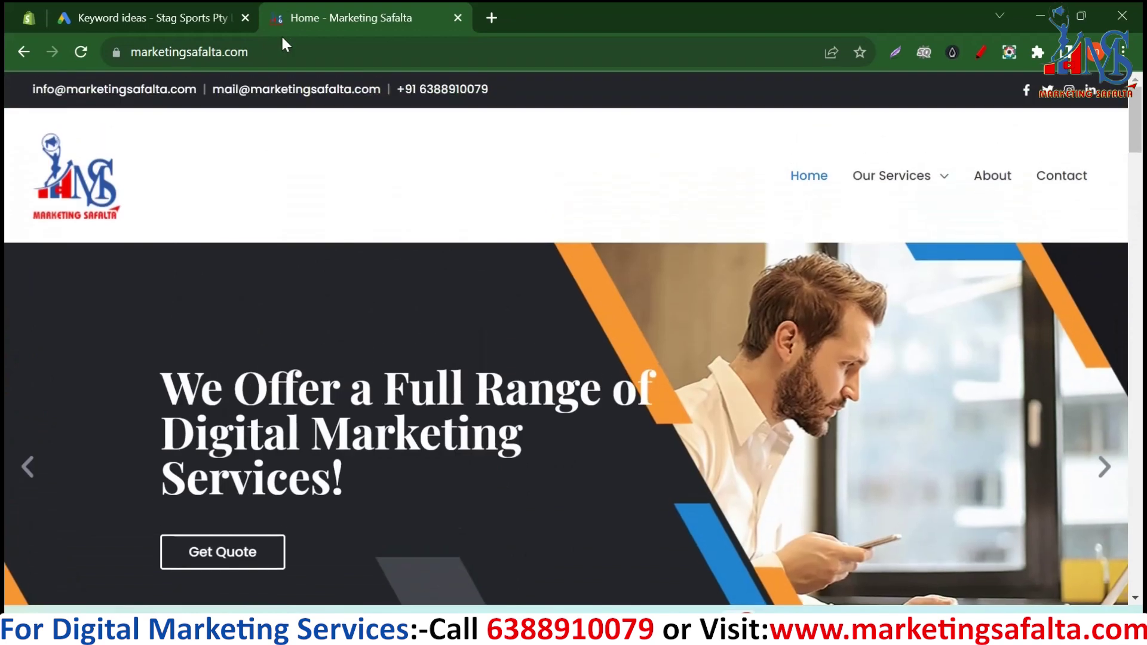
{"action": "left_click", "coordinate": [274, 57]}
{"action": "key", "text": "ctrl+c"}
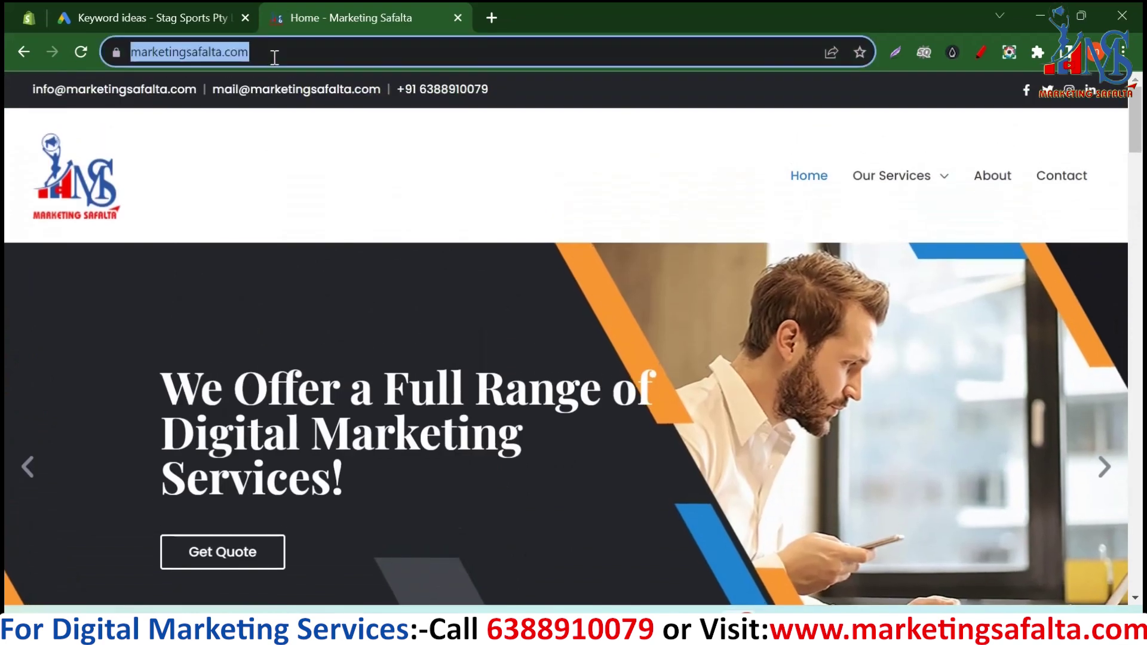
{"action": "left_click", "coordinate": [183, 8]}
{"action": "left_click", "coordinate": [396, 214]}
{"action": "key", "text": "ctrl+v"}
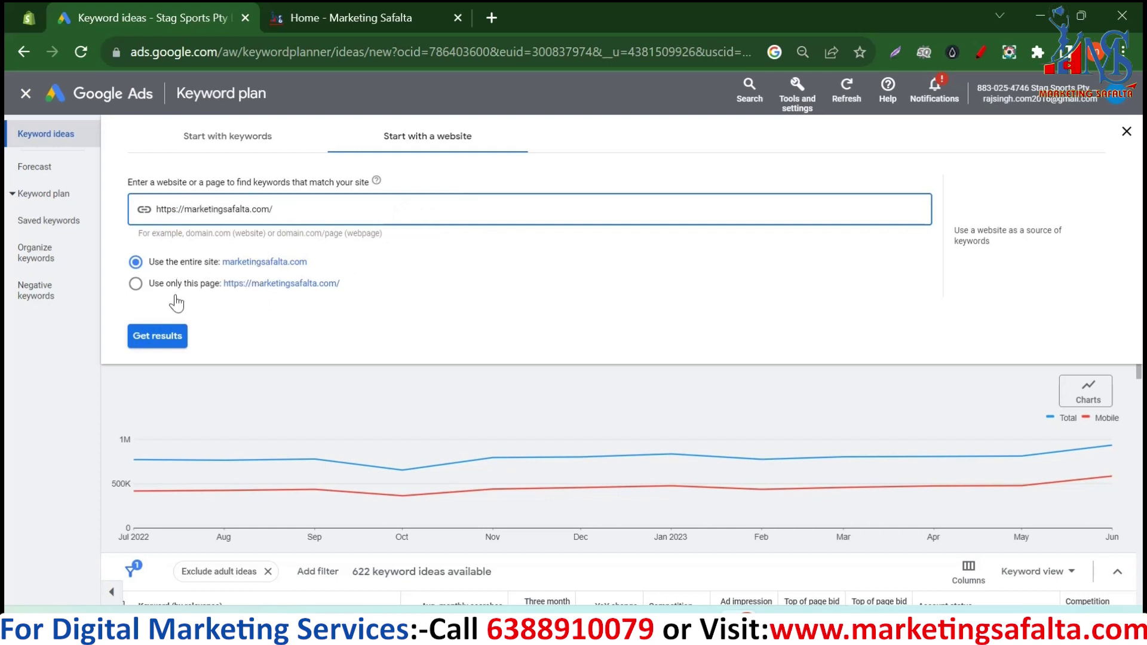
Check the service pages listed on the Marketing Safalta site, and get keyword ideas for the entire site.
{"action": "key", "text": "ctrl+Tab"}
{"action": "mouse_move", "coordinate": [904, 185]}
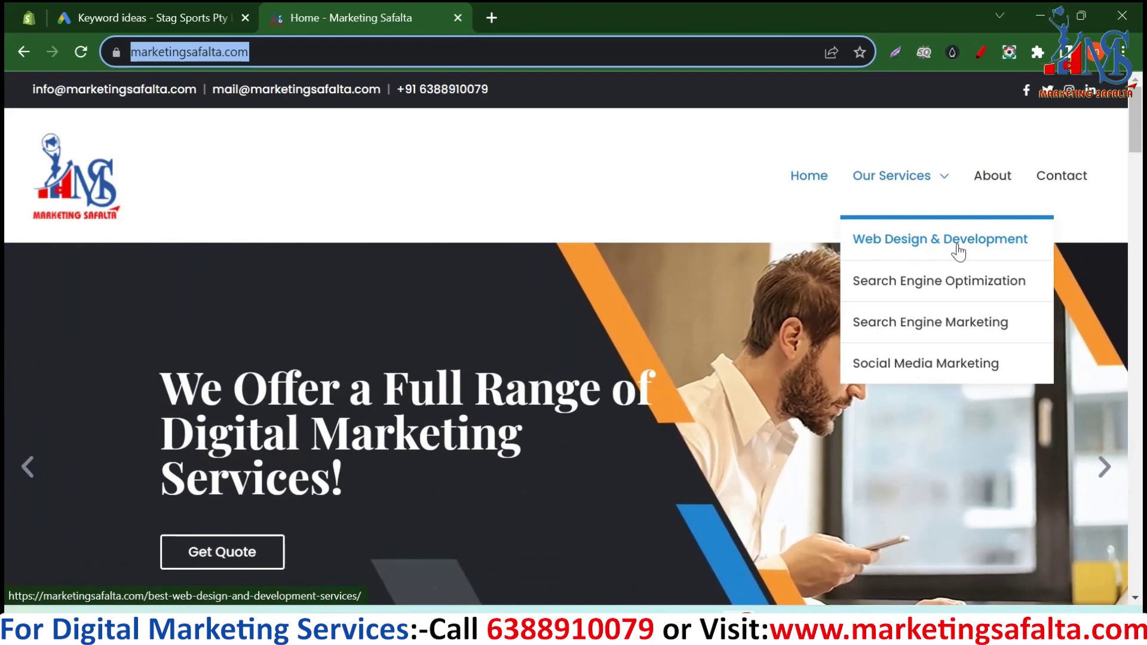
{"action": "left_click", "coordinate": [141, 27]}
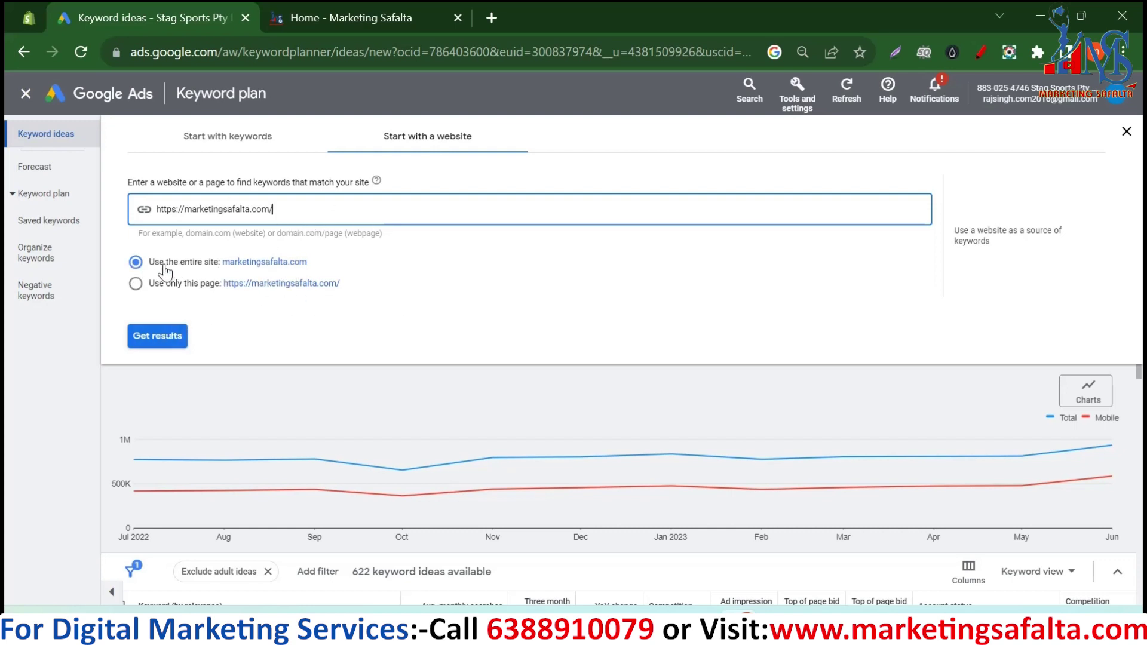
{"action": "left_click", "coordinate": [157, 337]}
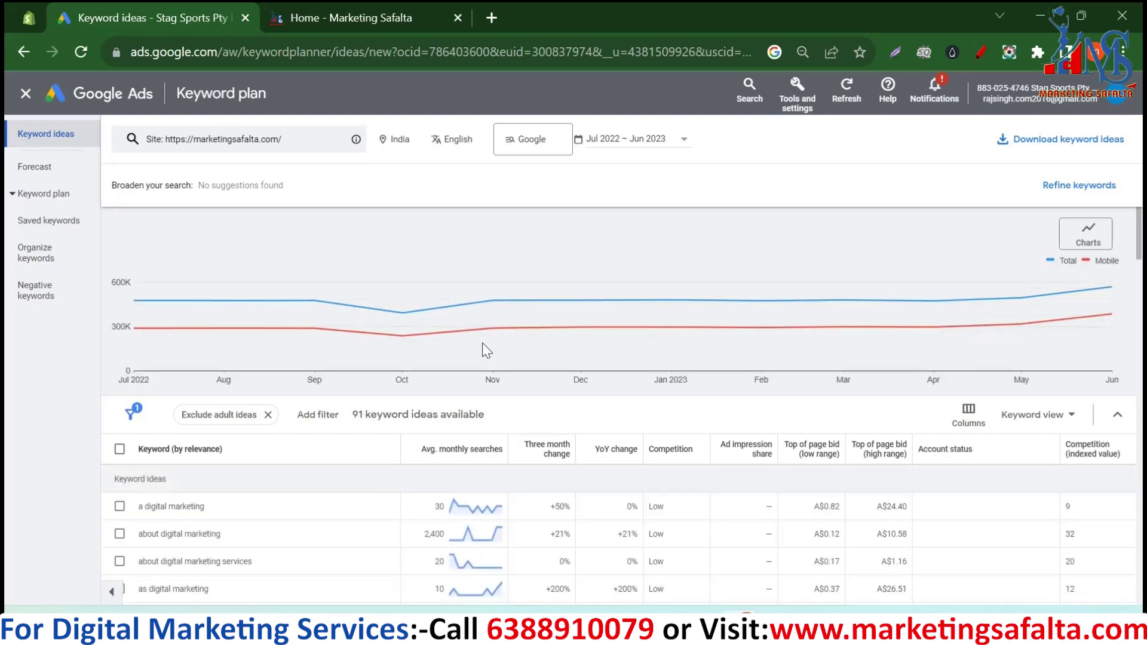
Look through the keyword ideas found for the website, rerunning the search for the entire site once.
{"action": "scroll", "coordinate": [484, 351], "scroll_direction": "down", "scroll_amount": 2}
{"action": "scroll", "coordinate": [484, 351], "scroll_direction": "down", "scroll_amount": 4}
{"action": "scroll", "coordinate": [250, 371], "scroll_direction": "up", "scroll_amount": 1}
{"action": "scroll", "coordinate": [218, 357], "scroll_direction": "down", "scroll_amount": 1}
{"action": "scroll", "coordinate": [218, 356], "scroll_direction": "down", "scroll_amount": 10}
{"action": "scroll", "coordinate": [218, 405], "scroll_direction": "up", "scroll_amount": 15}
{"action": "left_click", "coordinate": [285, 145]}
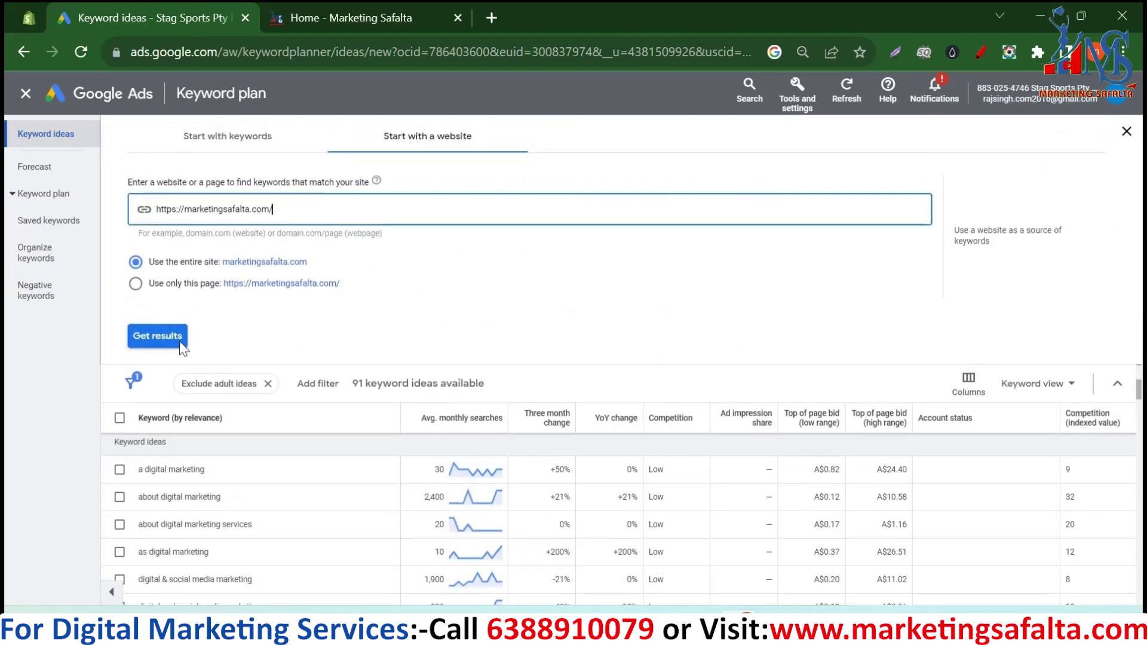
{"action": "left_click", "coordinate": [159, 342]}
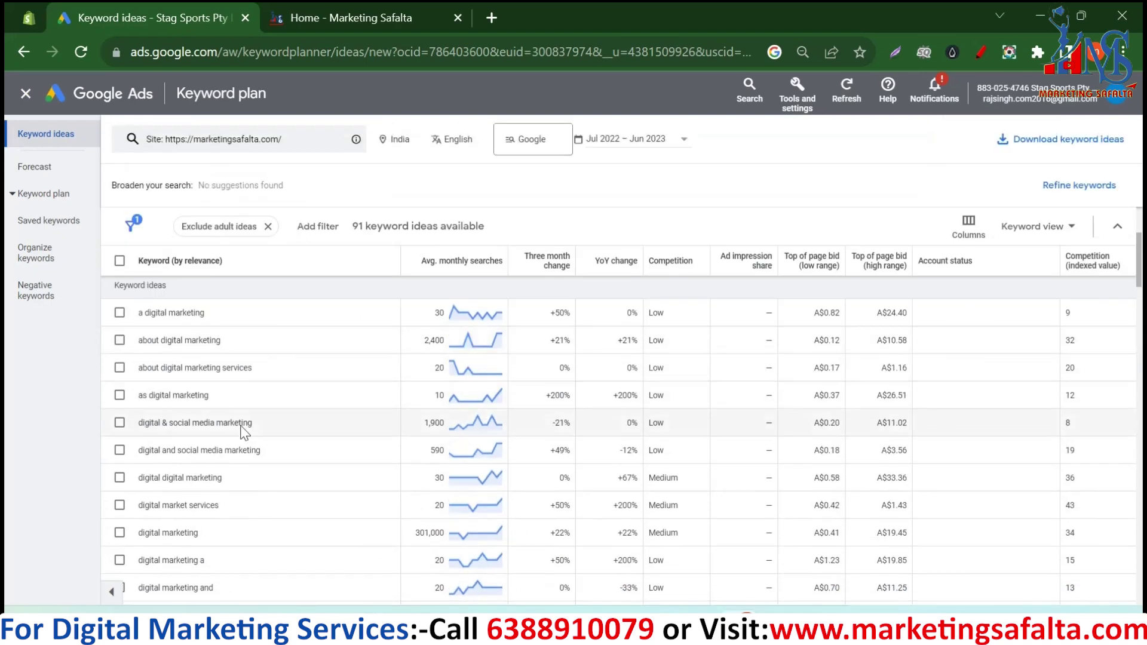
{"action": "scroll", "coordinate": [244, 432], "scroll_direction": "down", "scroll_amount": 20}
{"action": "scroll", "coordinate": [239, 436], "scroll_direction": "up", "scroll_amount": 15}
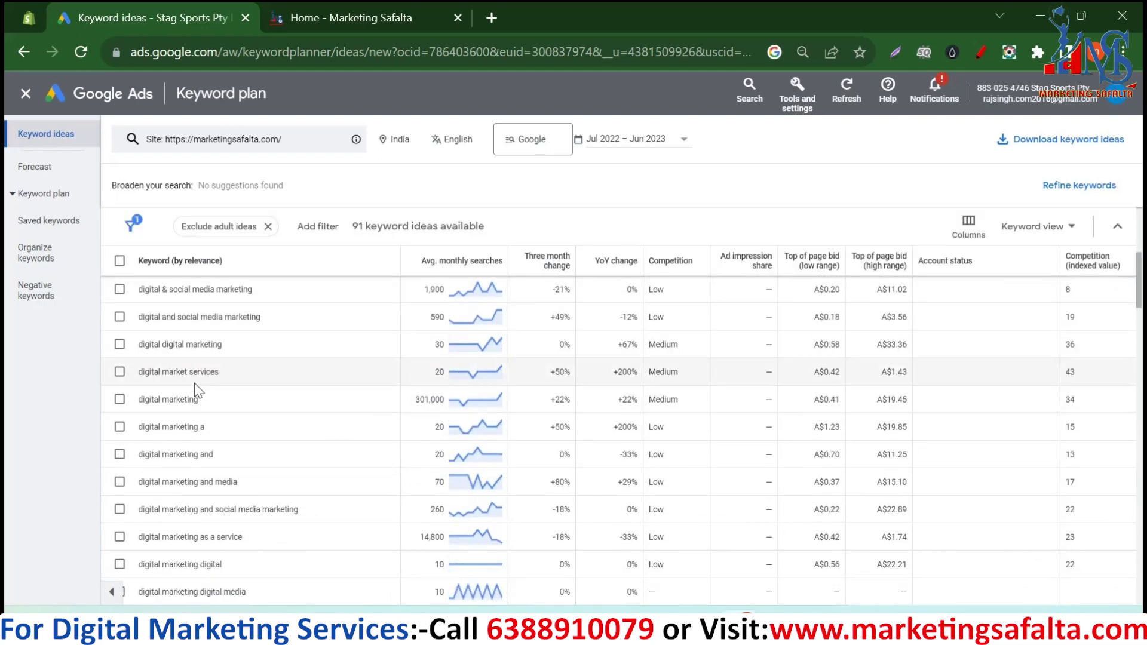
{"action": "scroll", "coordinate": [230, 436], "scroll_direction": "up", "scroll_amount": 5}
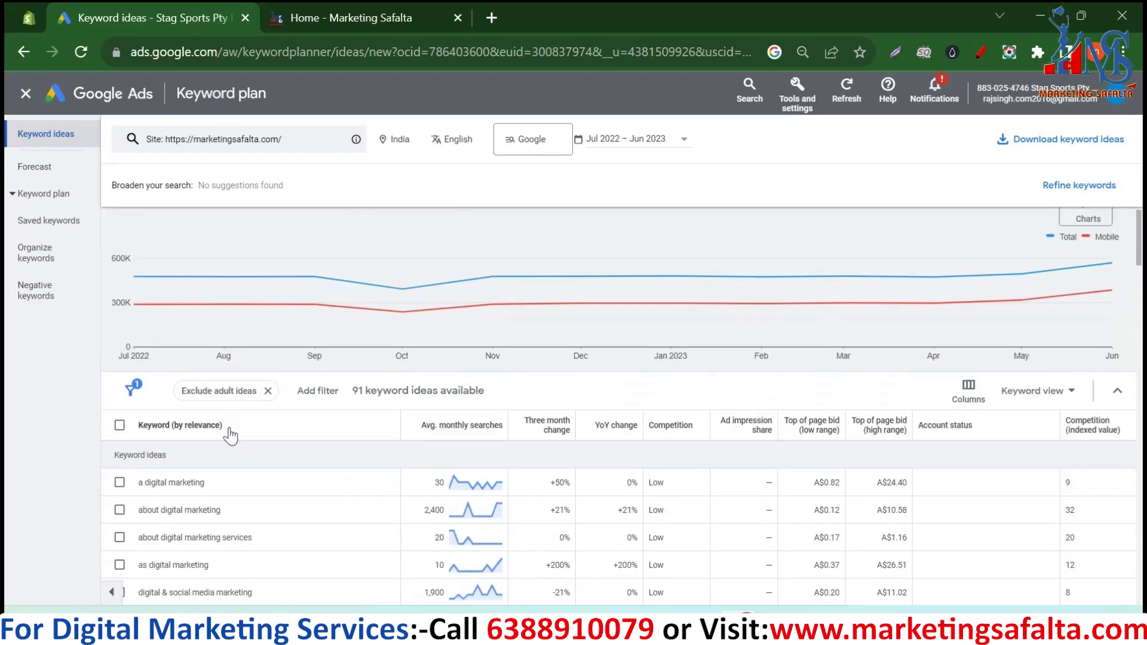
Select 15 keyword ideas individually, from "about digital marketing" and "digital & social media marketing" down to "digital marketing help".
{"action": "scroll", "coordinate": [230, 436], "scroll_direction": "down", "scroll_amount": 3}
{"action": "left_click", "coordinate": [119, 306]}
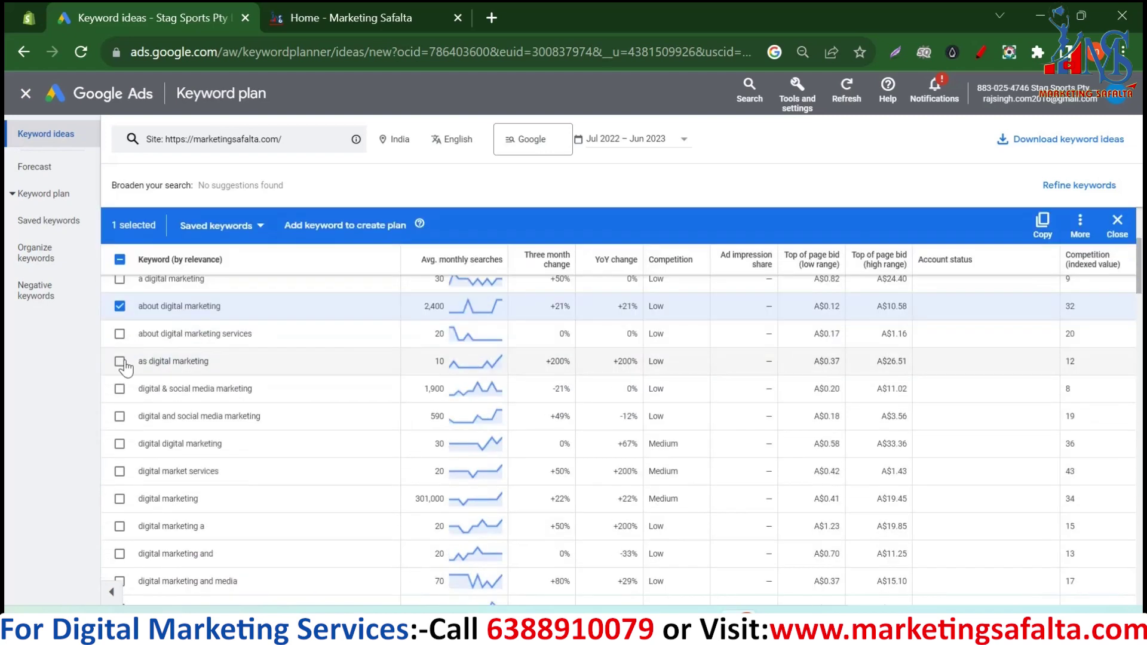
{"action": "left_click", "coordinate": [119, 389]}
{"action": "left_click", "coordinate": [120, 417]}
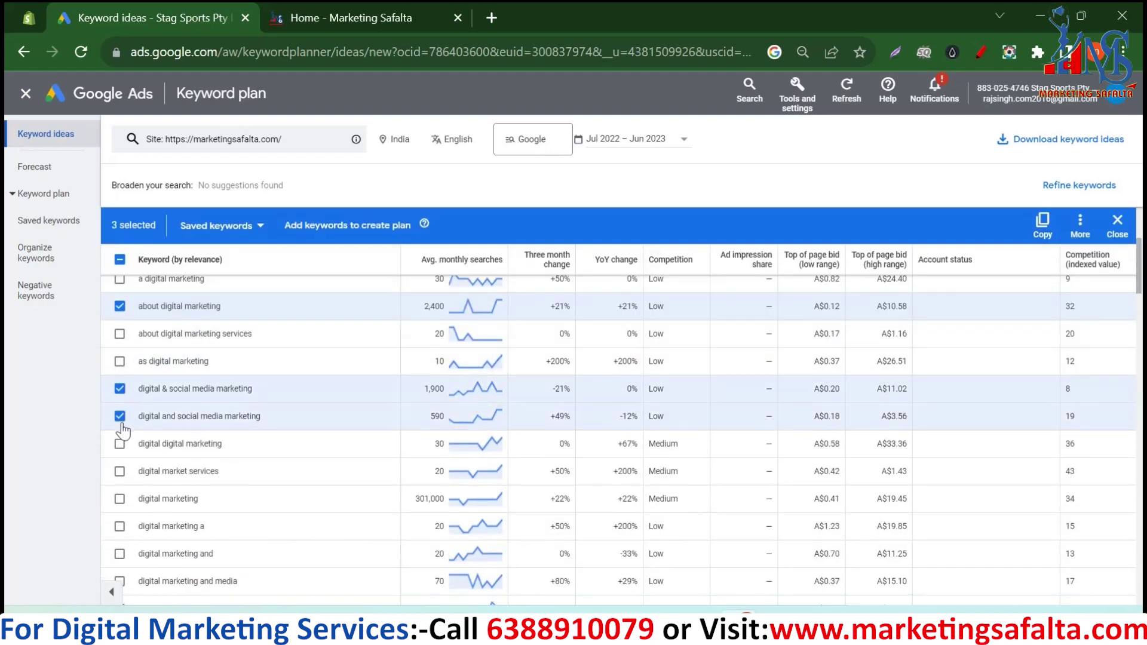
{"action": "left_click", "coordinate": [120, 444]}
{"action": "left_click", "coordinate": [119, 472]}
{"action": "left_click", "coordinate": [120, 499]}
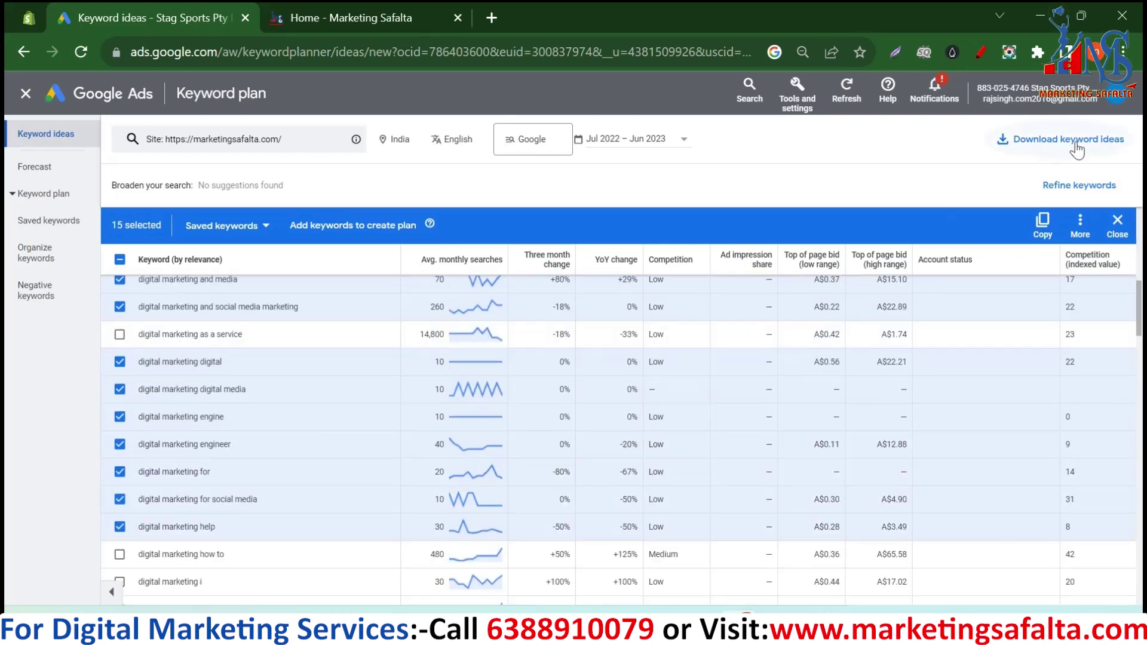
Download the keyword ideas as a .csv file and open it in Excel.
{"action": "left_click", "coordinate": [1072, 150]}
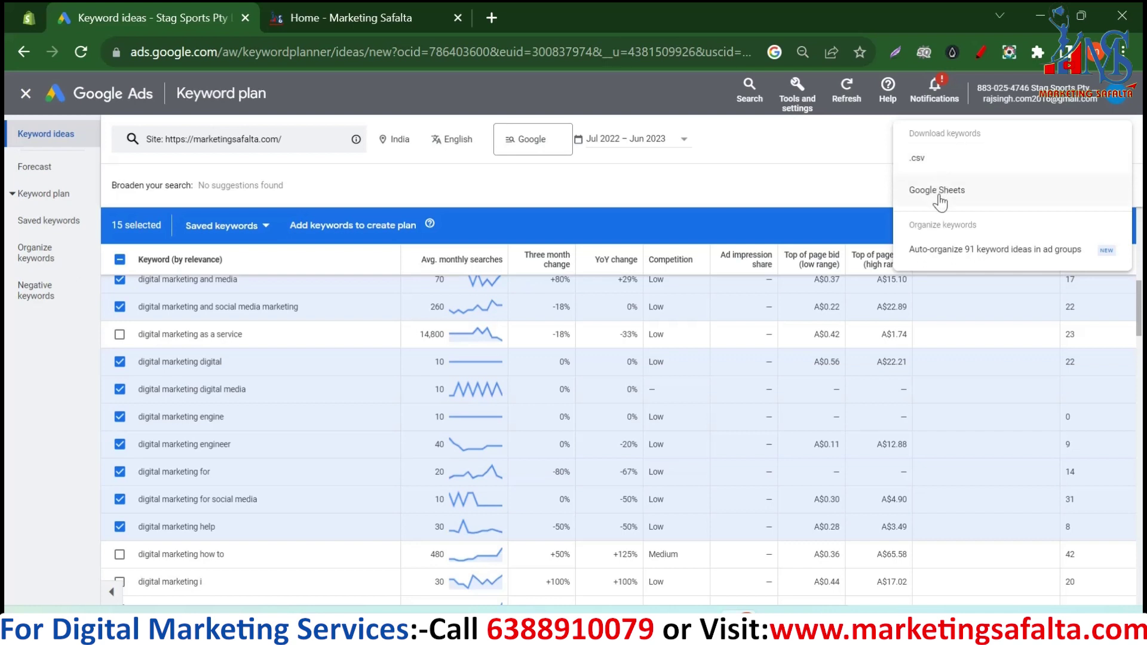
{"action": "left_click", "coordinate": [925, 162]}
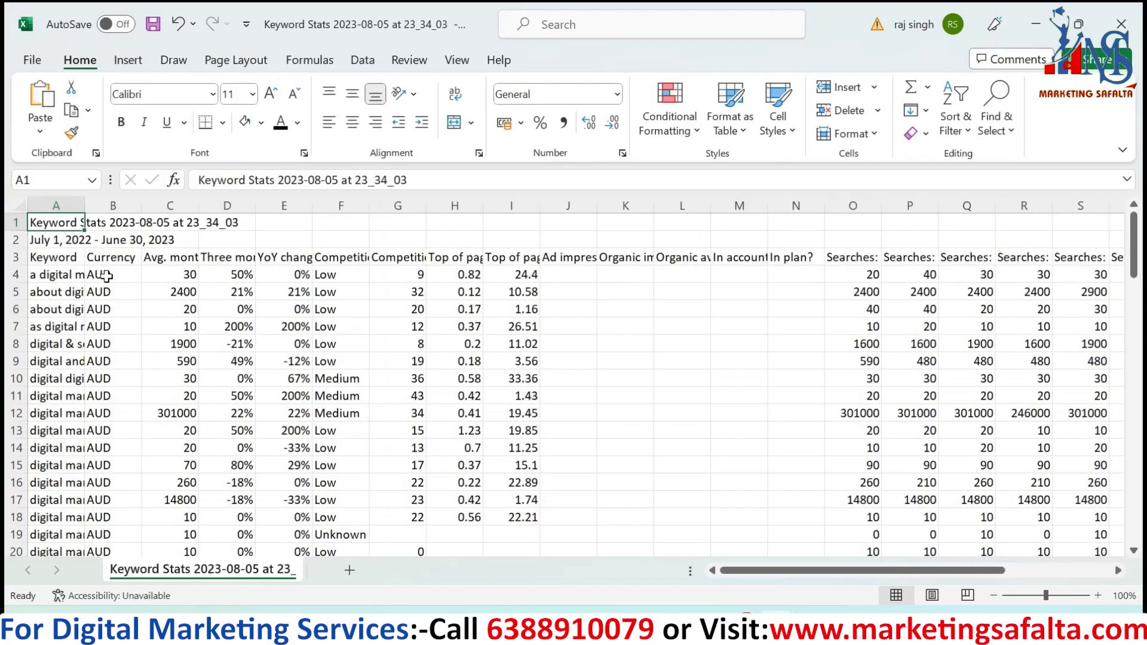
Widen the keyword, currency, average monthly searches and top of page bid columns in the sheet and review the exported keywords.
{"action": "left_click_drag", "start_coordinate": [85, 206], "coordinate": [259, 239]}
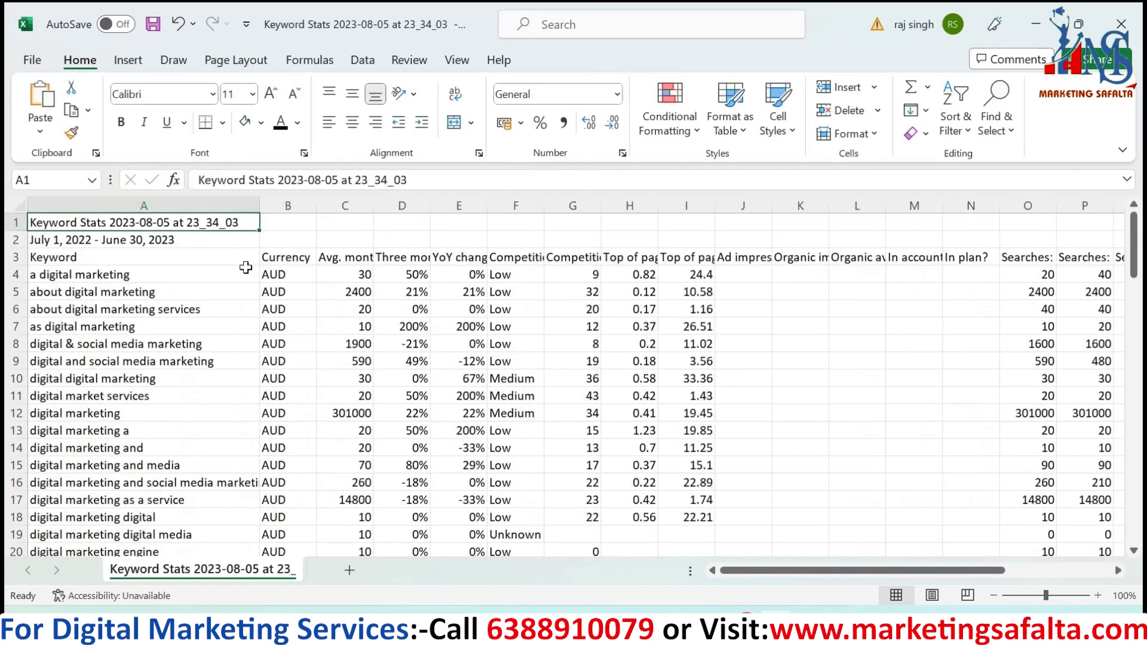
{"action": "scroll", "coordinate": [154, 376], "scroll_direction": "down", "scroll_amount": 18}
{"action": "scroll", "coordinate": [154, 377], "scroll_direction": "up", "scroll_amount": 15}
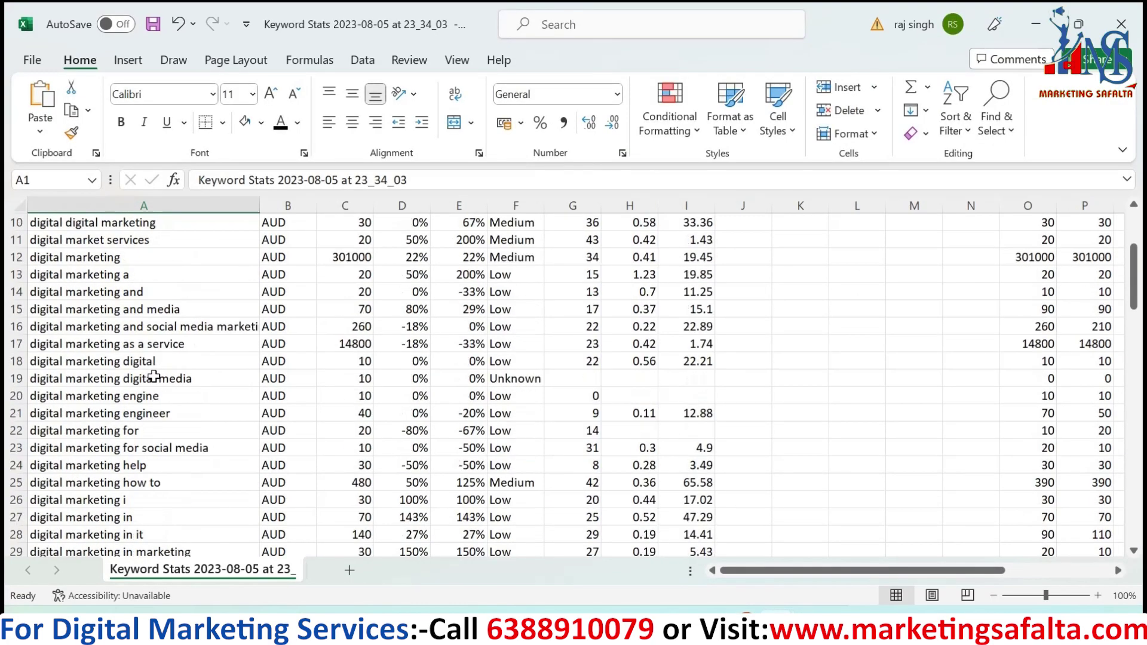
{"action": "scroll", "coordinate": [154, 376], "scroll_direction": "up", "scroll_amount": 3}
{"action": "left_click_drag", "start_coordinate": [316, 205], "coordinate": [546, 207]}
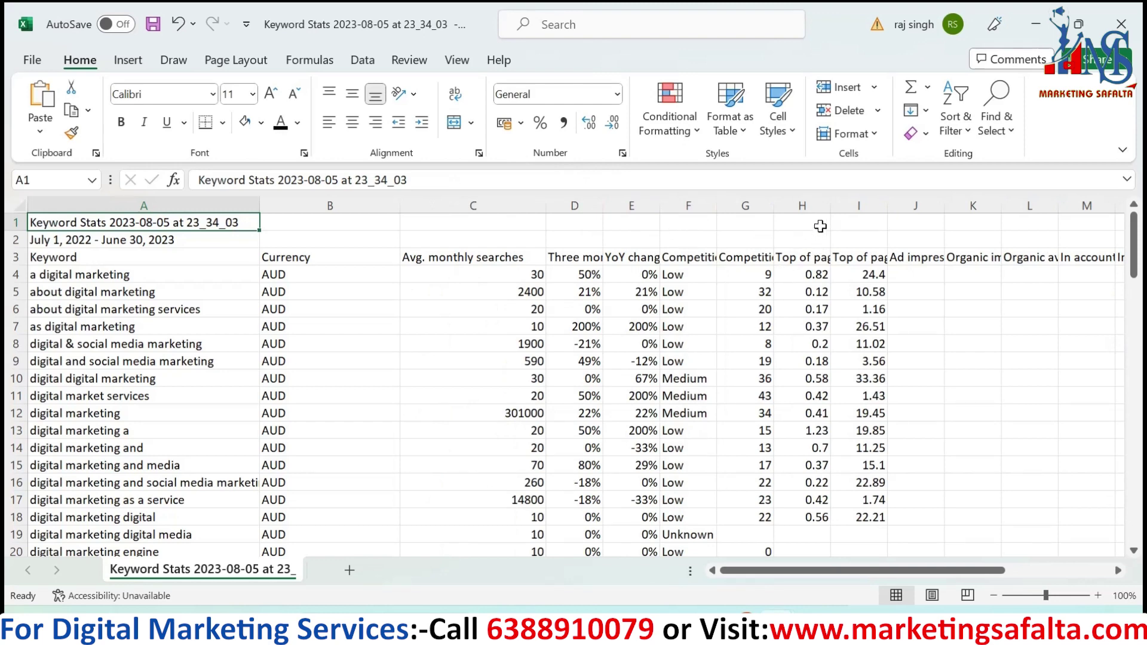
{"action": "left_click_drag", "start_coordinate": [830, 206], "coordinate": [1038, 206]}
{"action": "scroll", "coordinate": [317, 325], "scroll_direction": "down", "scroll_amount": 1}
{"action": "scroll", "coordinate": [191, 376], "scroll_direction": "up", "scroll_amount": 1}
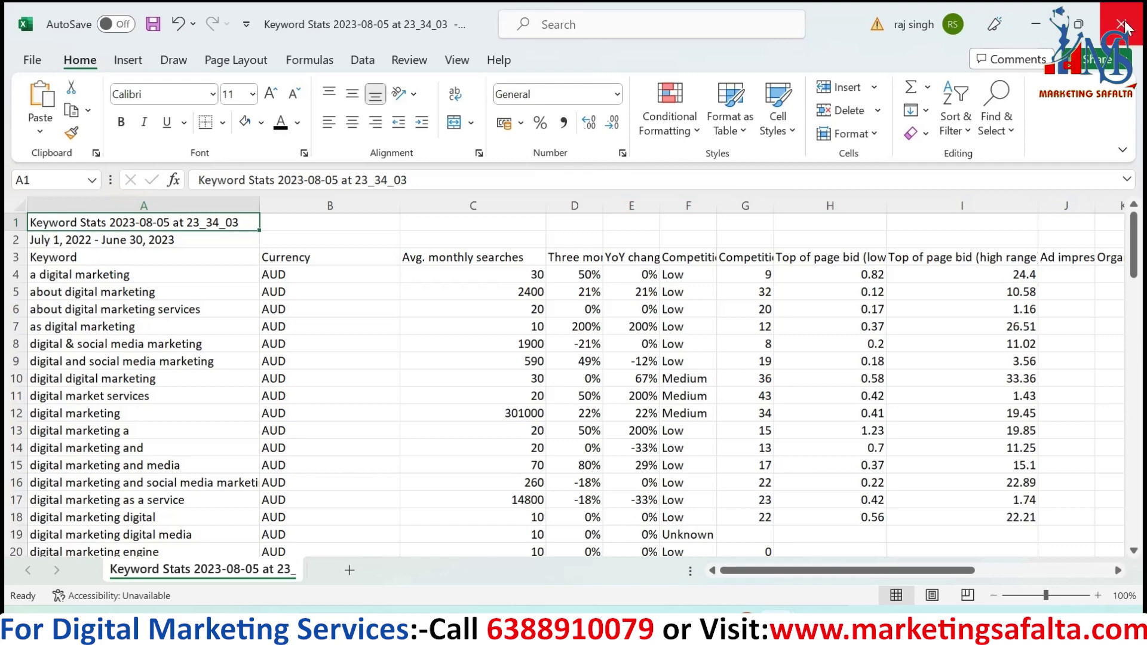
Return to the keyword ideas in the browser and clear the whole keyword selection.
{"action": "left_click", "coordinate": [747, 625]}
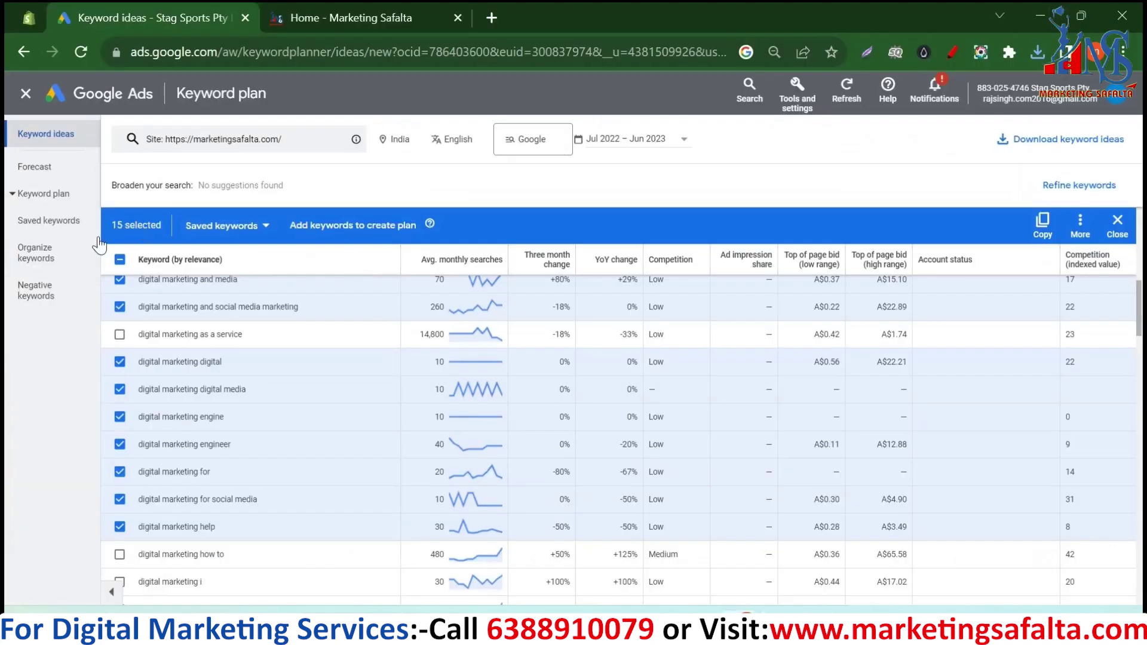
{"action": "left_click", "coordinate": [120, 260]}
{"action": "left_click", "coordinate": [119, 260]}
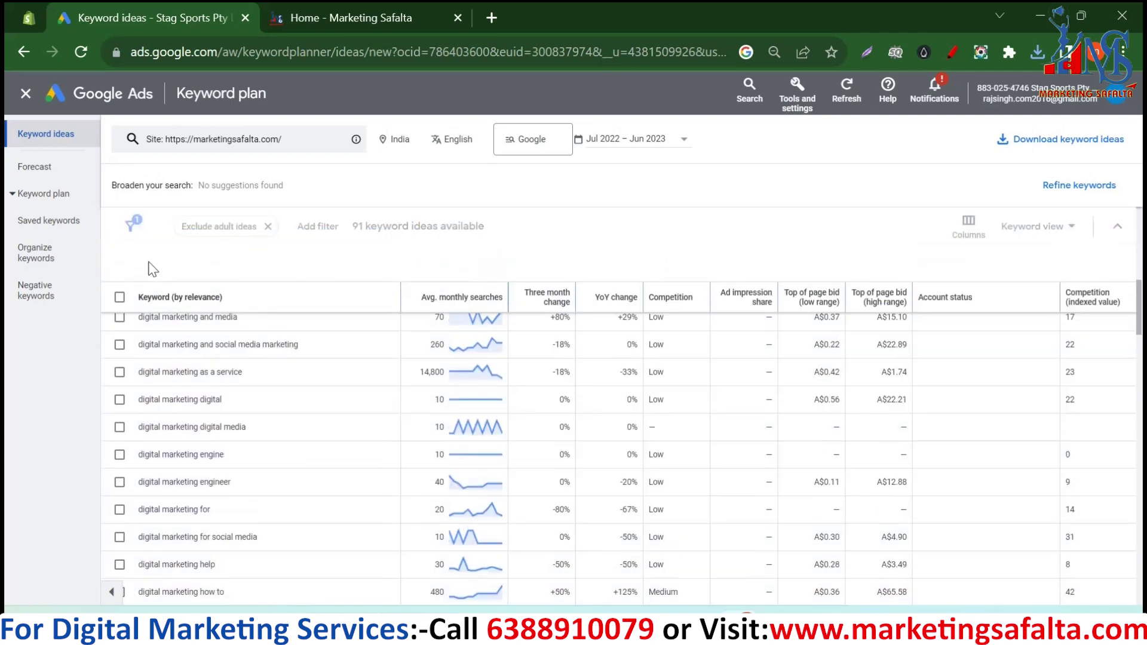
{"action": "scroll", "coordinate": [271, 387], "scroll_direction": "up", "scroll_amount": 5}
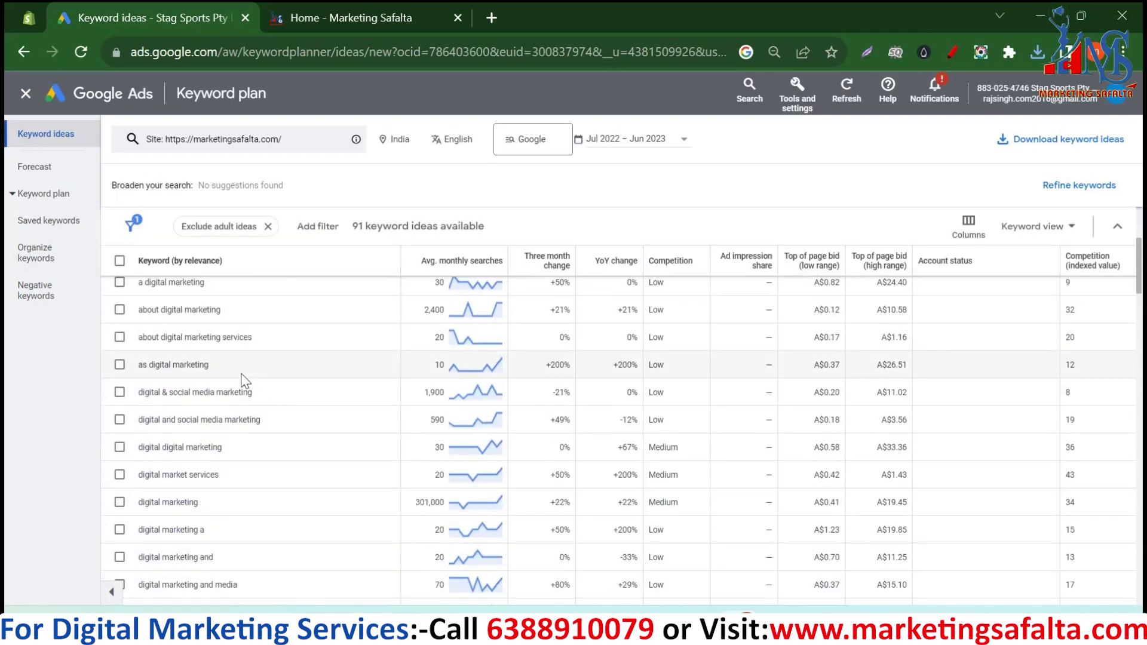
{"action": "scroll", "coordinate": [244, 380], "scroll_direction": "up", "scroll_amount": 4}
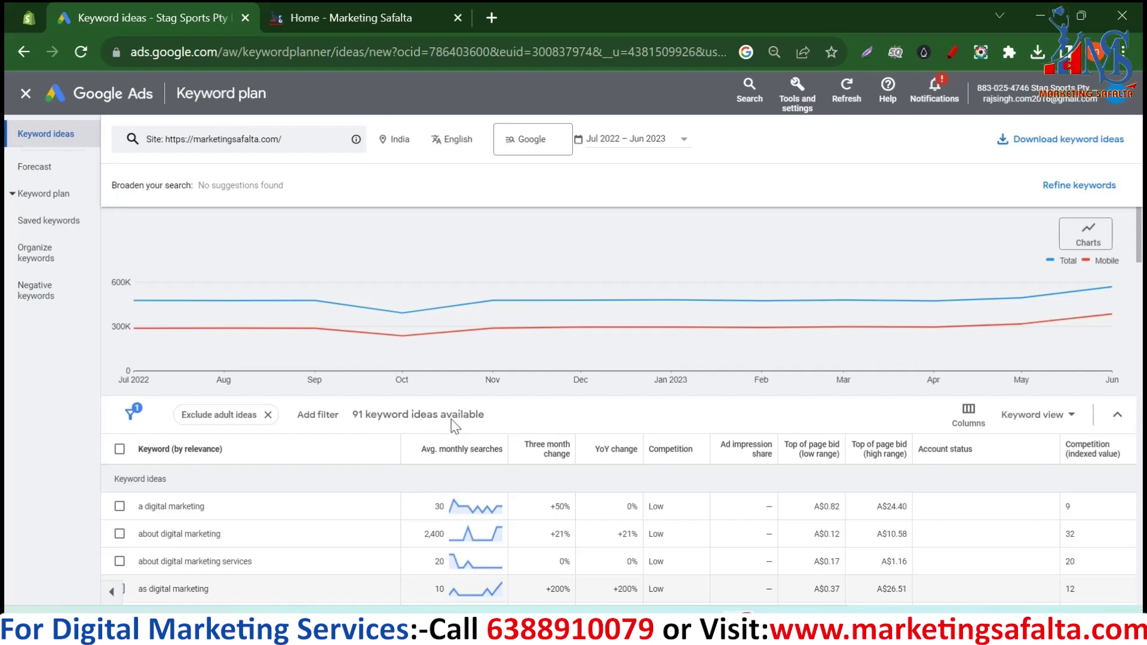
Open the search volume and forecasts form and copy keywords A2:A44 from the Keyword Suggestion sheet in Excel.
{"action": "left_click", "coordinate": [37, 170]}
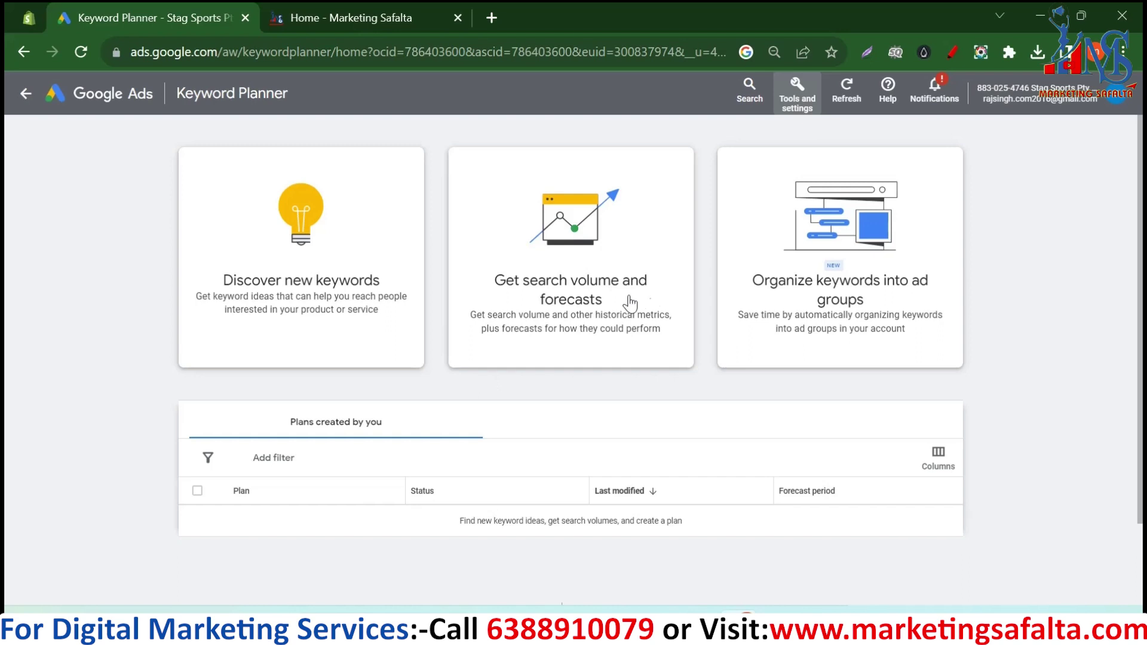
{"action": "left_click", "coordinate": [589, 303]}
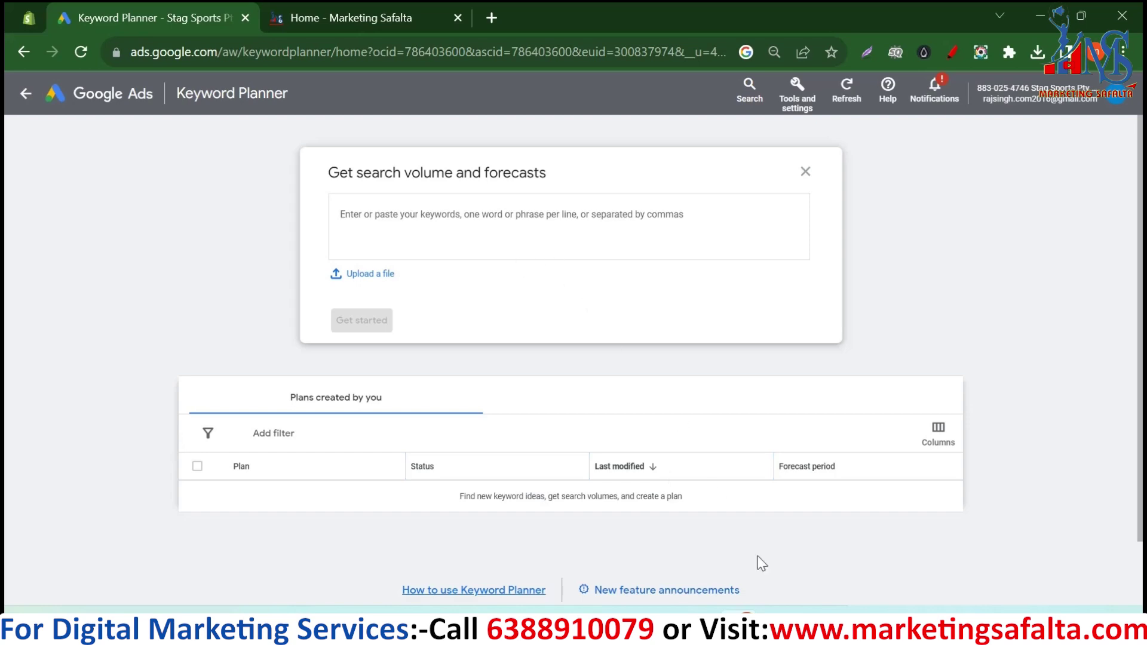
{"action": "mouse_move", "coordinate": [770, 630]}
{"action": "left_click", "coordinate": [708, 535]}
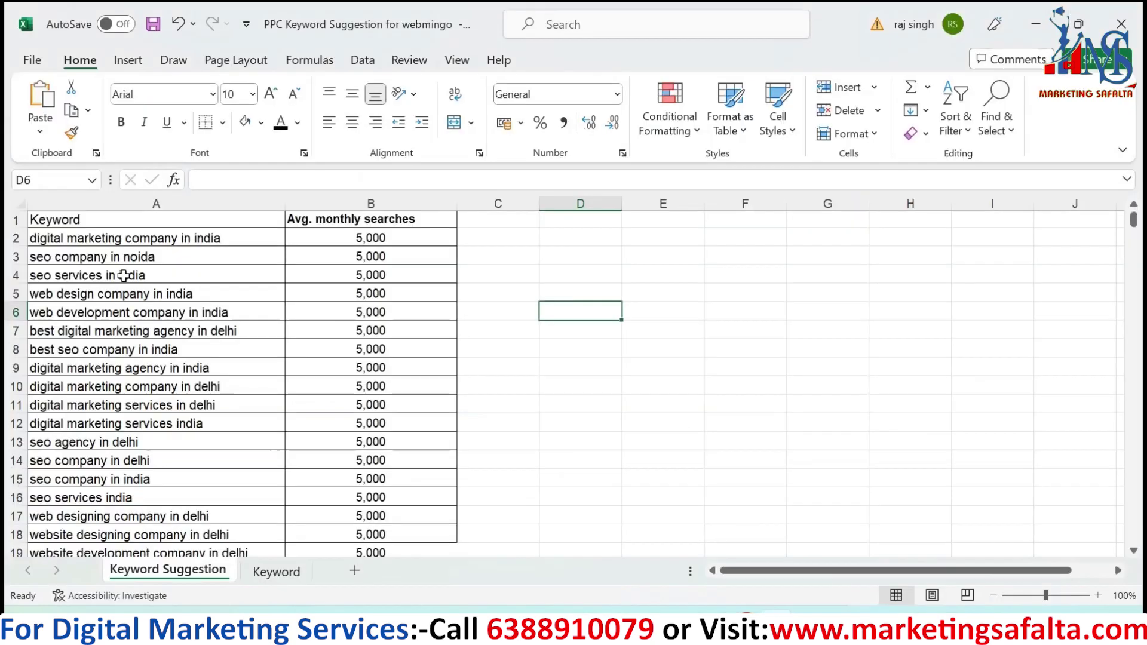
{"action": "left_click_drag", "start_coordinate": [178, 239], "coordinate": [275, 525]}
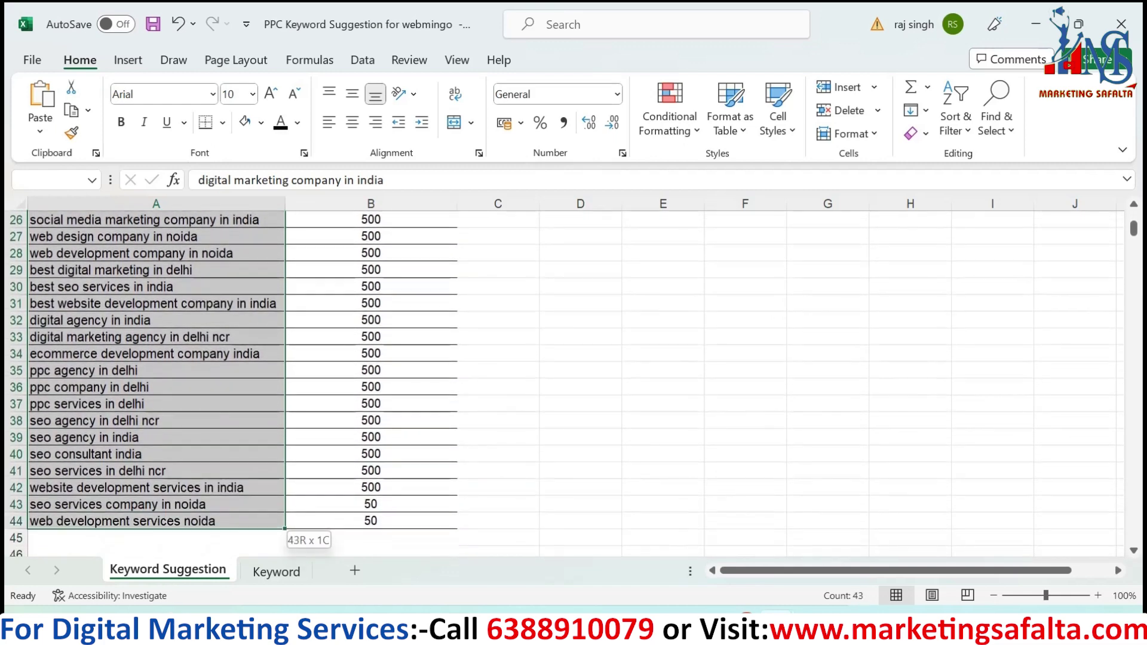
{"action": "key", "text": "ctrl+c"}
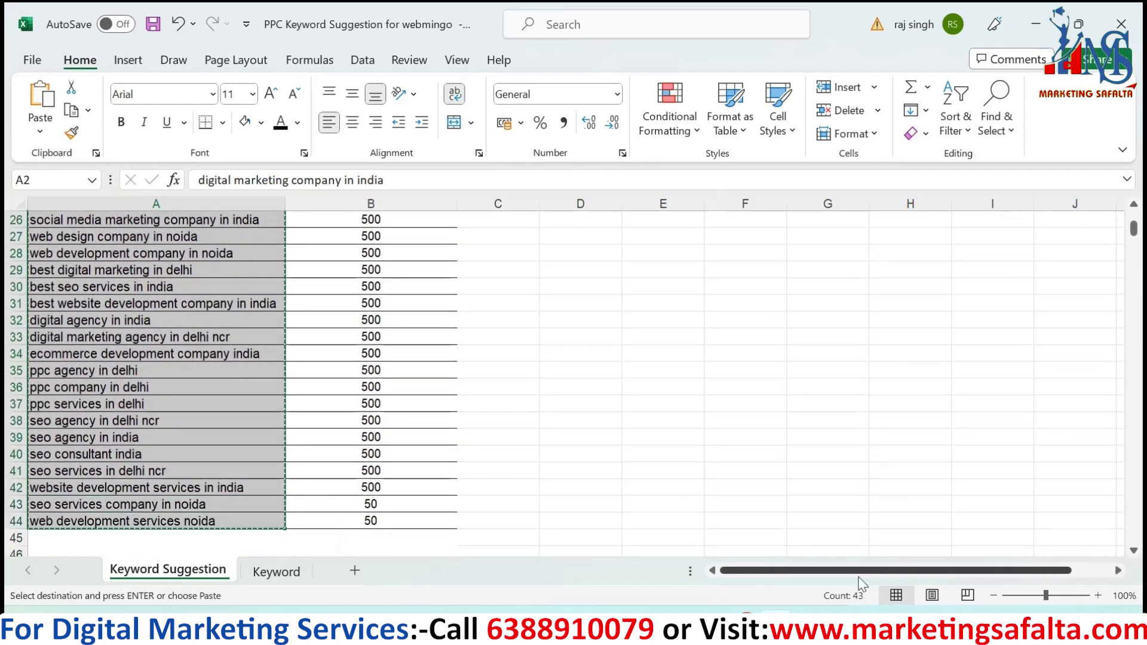
Return to Keyword Planner in the browser, paste the copied keywords into the search volume form and submit them.
{"action": "mouse_move", "coordinate": [776, 633]}
{"action": "left_click", "coordinate": [739, 576]}
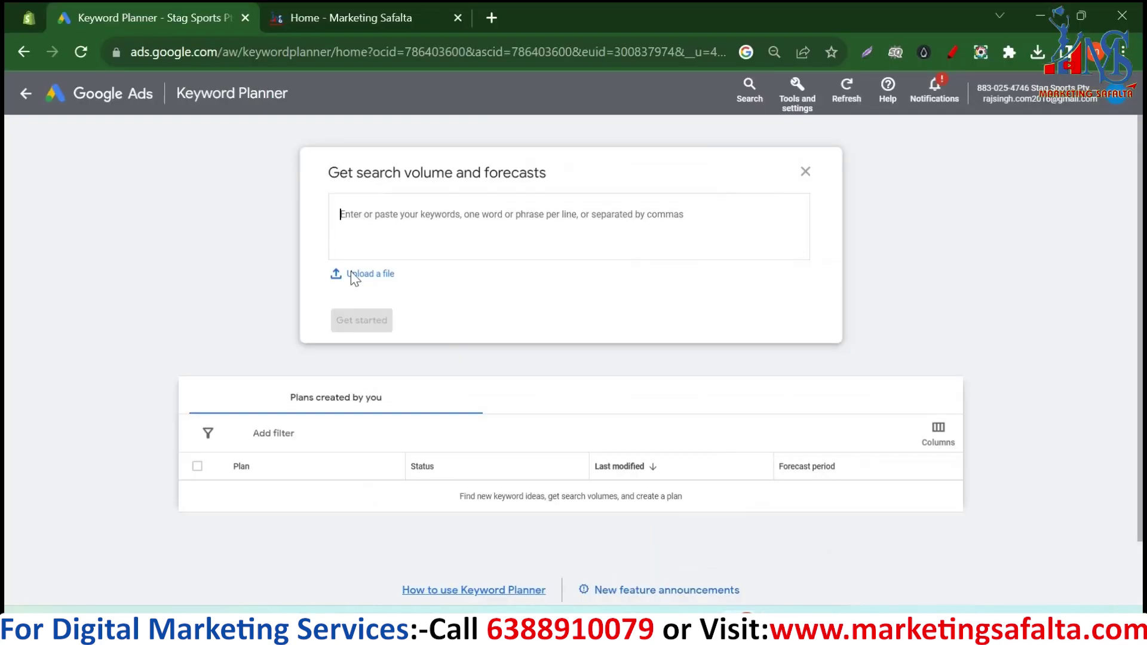
{"action": "key", "text": "ctrl+v"}
{"action": "scroll", "coordinate": [426, 328], "scroll_direction": "down", "scroll_amount": 2}
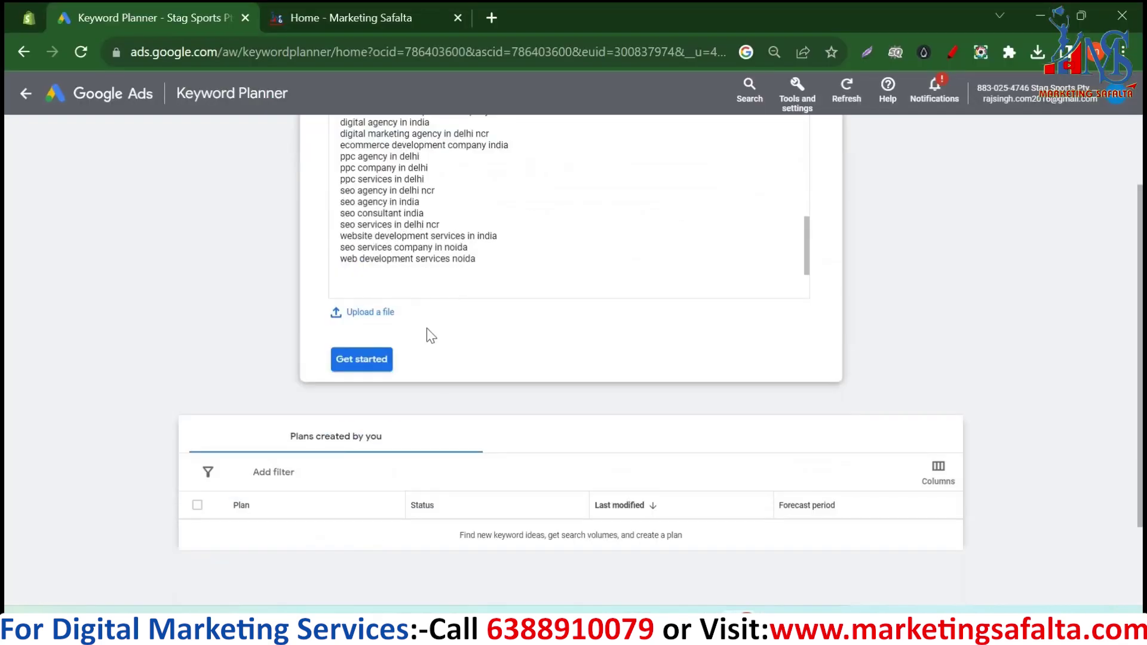
{"action": "left_click", "coordinate": [360, 360]}
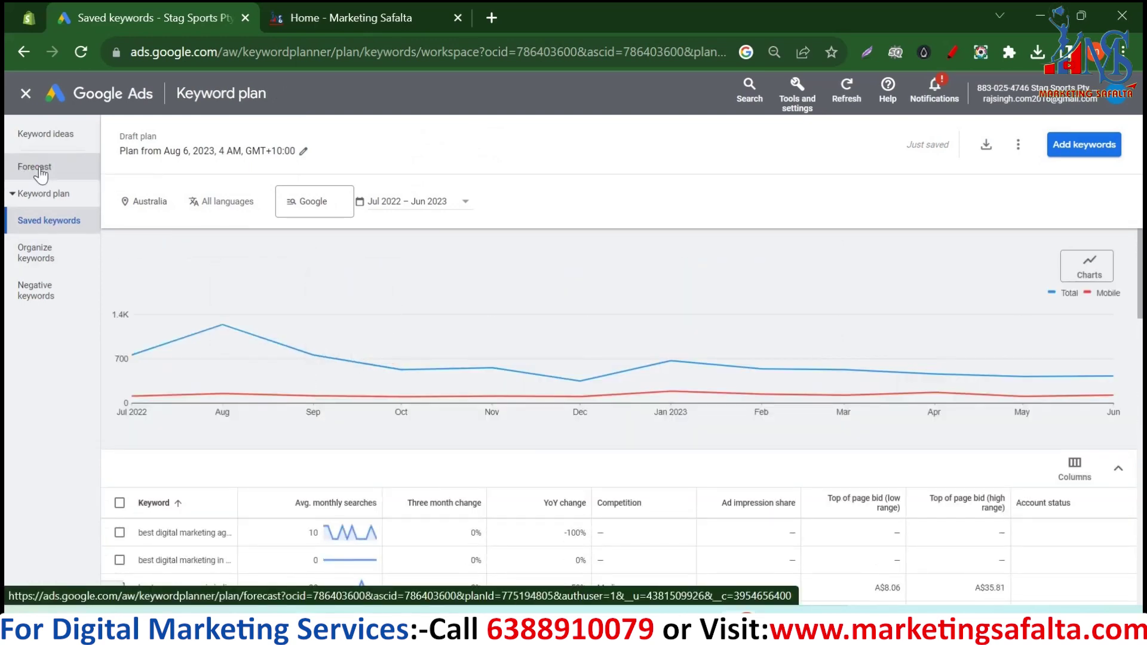
Generate a forecast for all saved keywords and look over the plan's summary.
{"action": "left_click", "coordinate": [40, 173]}
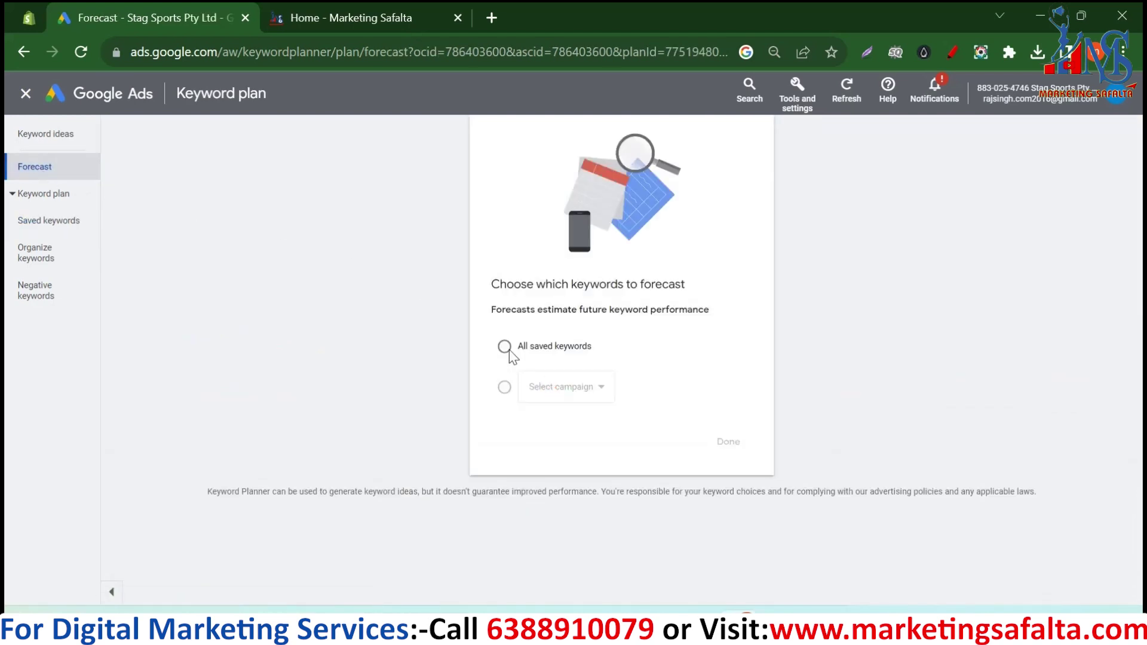
{"action": "left_click", "coordinate": [504, 346]}
{"action": "left_click", "coordinate": [727, 443]}
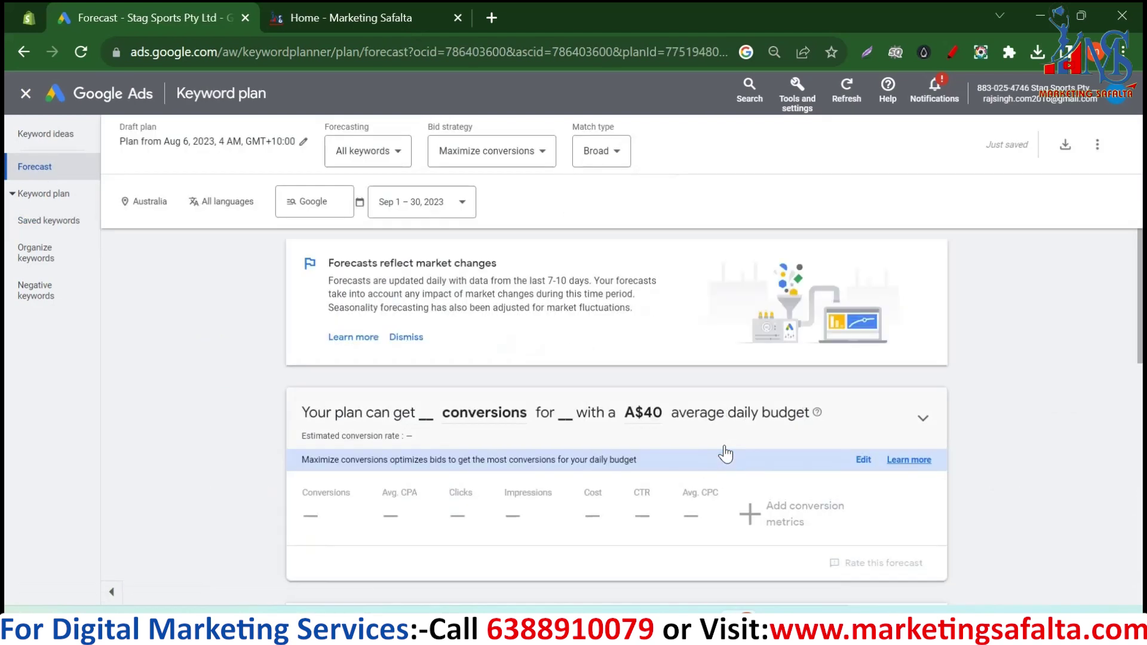
{"action": "scroll", "coordinate": [561, 386], "scroll_direction": "down", "scroll_amount": 5}
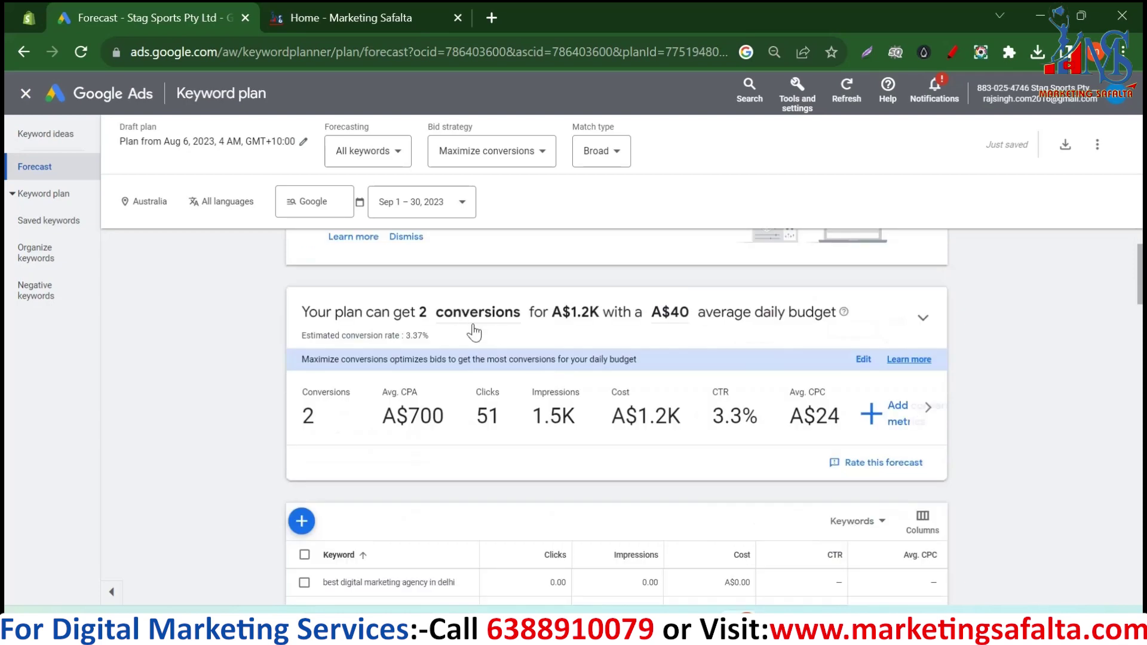
{"action": "scroll", "coordinate": [455, 380], "scroll_direction": "up", "scroll_amount": 3}
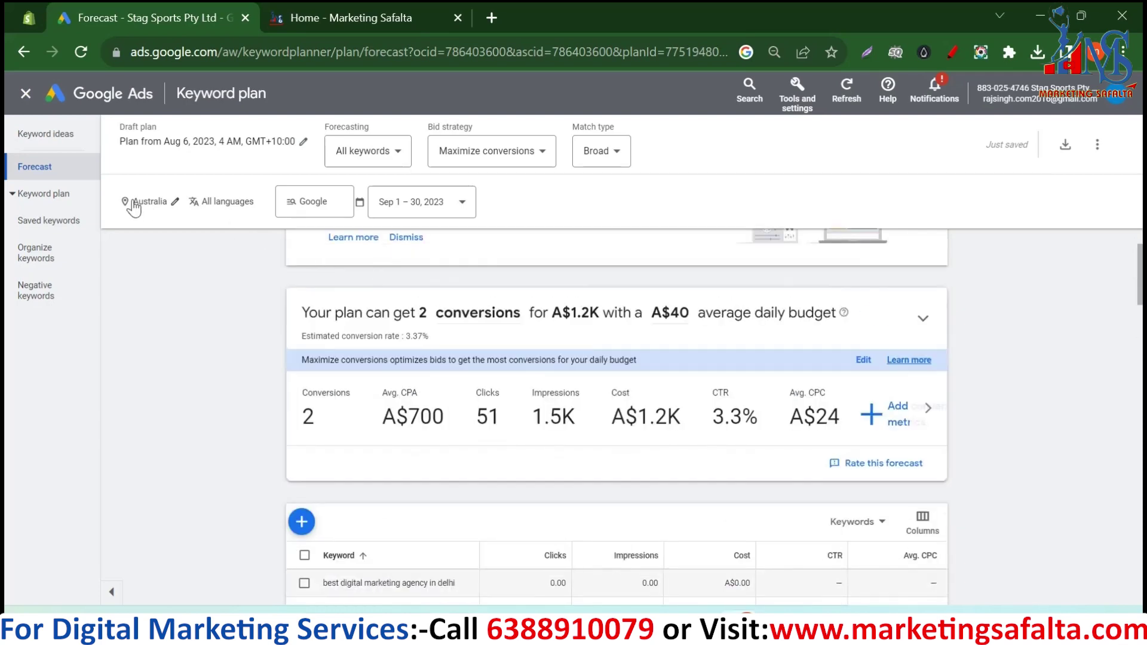
Replace Australia with India as the forecast's targeted location and save.
{"action": "left_click", "coordinate": [171, 204]}
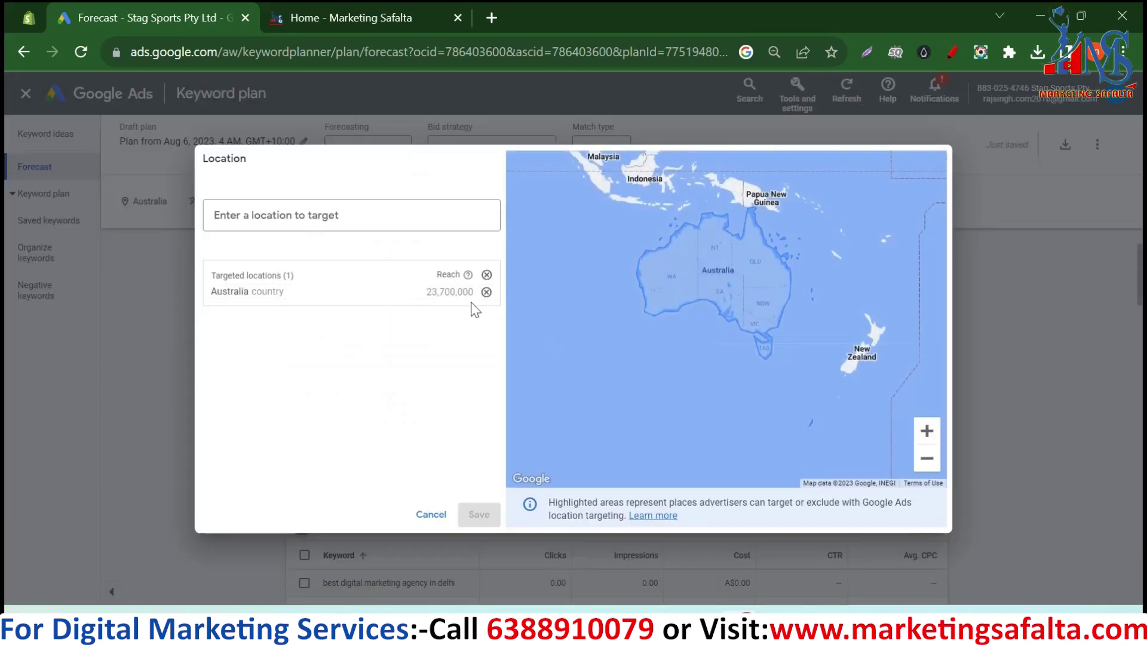
{"action": "left_click", "coordinate": [486, 292]}
{"action": "type", "text": "india"}
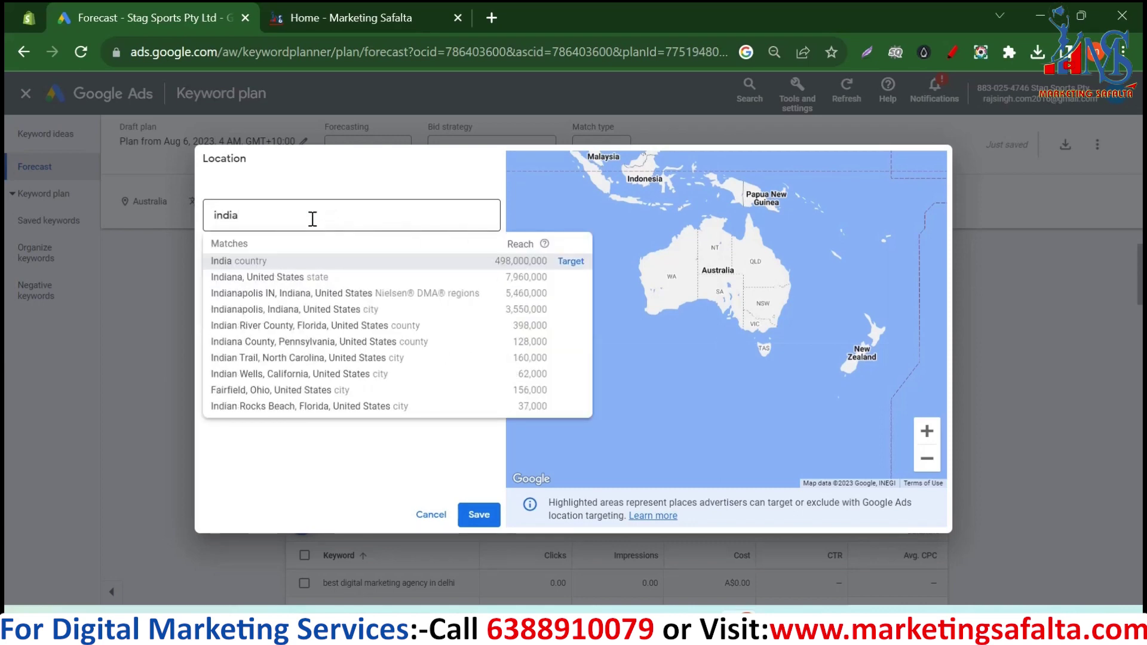
{"action": "left_click", "coordinate": [570, 264]}
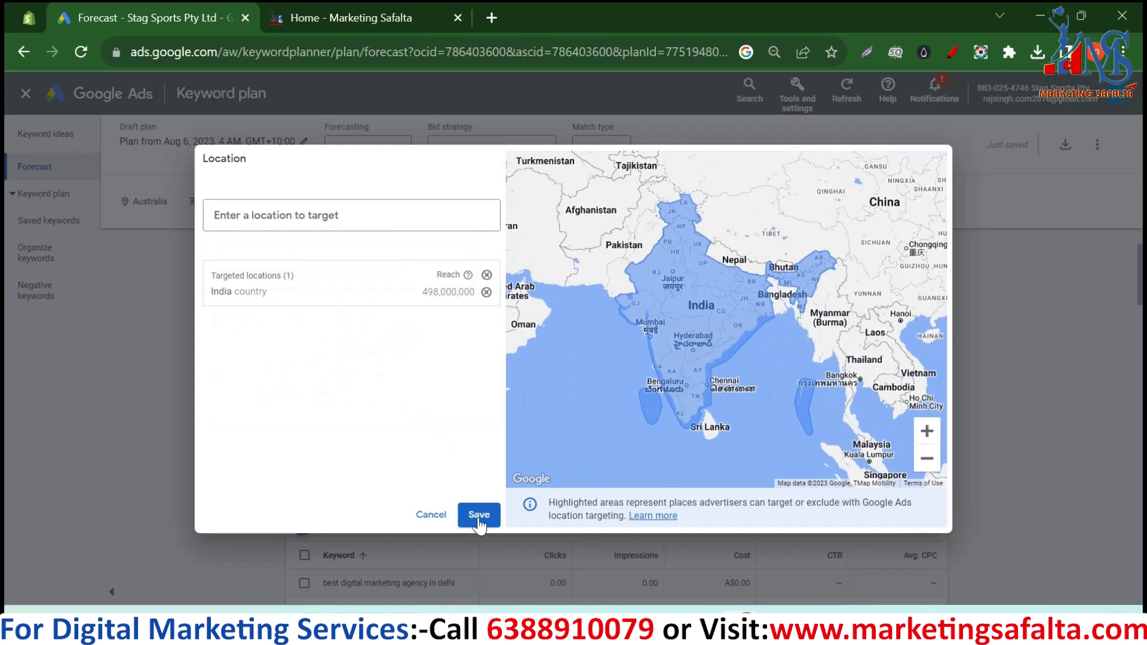
{"action": "left_click", "coordinate": [479, 515]}
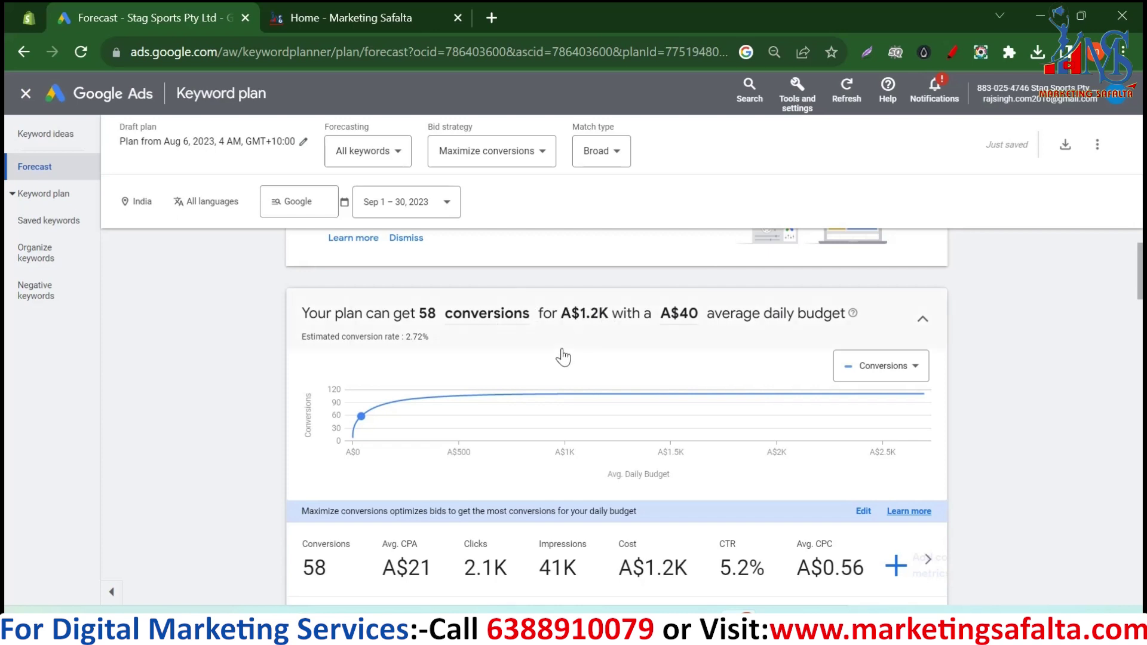
Examine the India forecast's conversions chart and the clicks, impressions, cost, CTR and average CPC of each keyword.
{"action": "scroll", "coordinate": [563, 357], "scroll_direction": "down", "scroll_amount": 2}
{"action": "scroll", "coordinate": [571, 353], "scroll_direction": "up", "scroll_amount": 2}
{"action": "scroll", "coordinate": [574, 351], "scroll_direction": "down", "scroll_amount": 10}
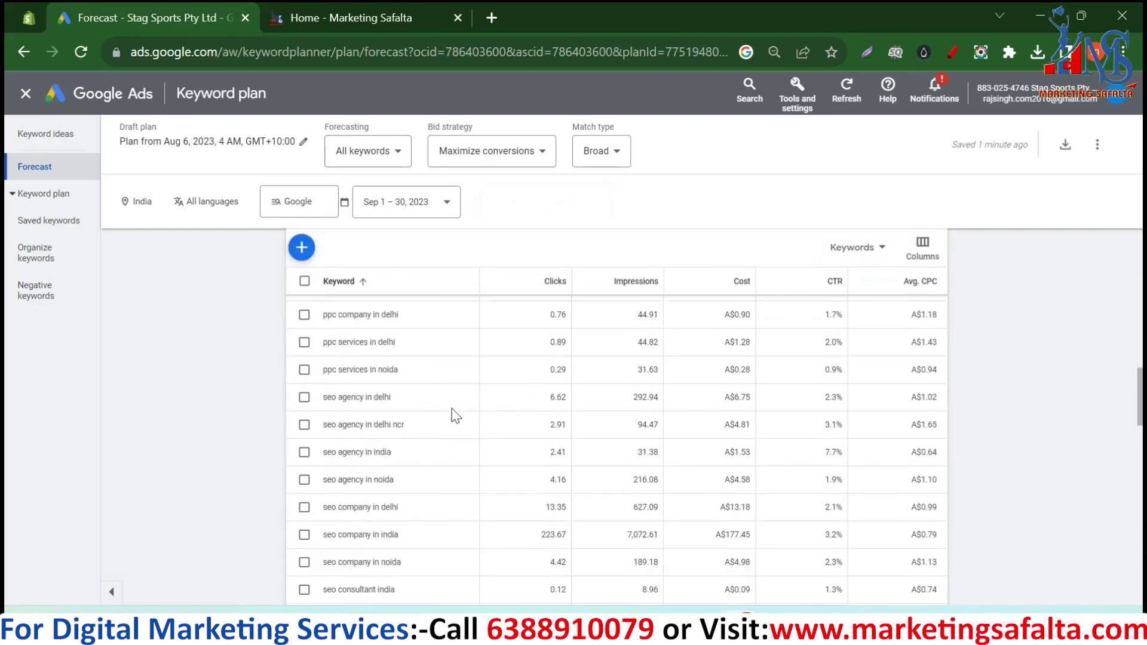
{"action": "scroll", "coordinate": [456, 417], "scroll_direction": "down", "scroll_amount": 5}
{"action": "scroll", "coordinate": [454, 412], "scroll_direction": "up", "scroll_amount": 15}
{"action": "scroll", "coordinate": [454, 412], "scroll_direction": "down", "scroll_amount": 15}
{"action": "scroll", "coordinate": [454, 407], "scroll_direction": "up", "scroll_amount": 12}
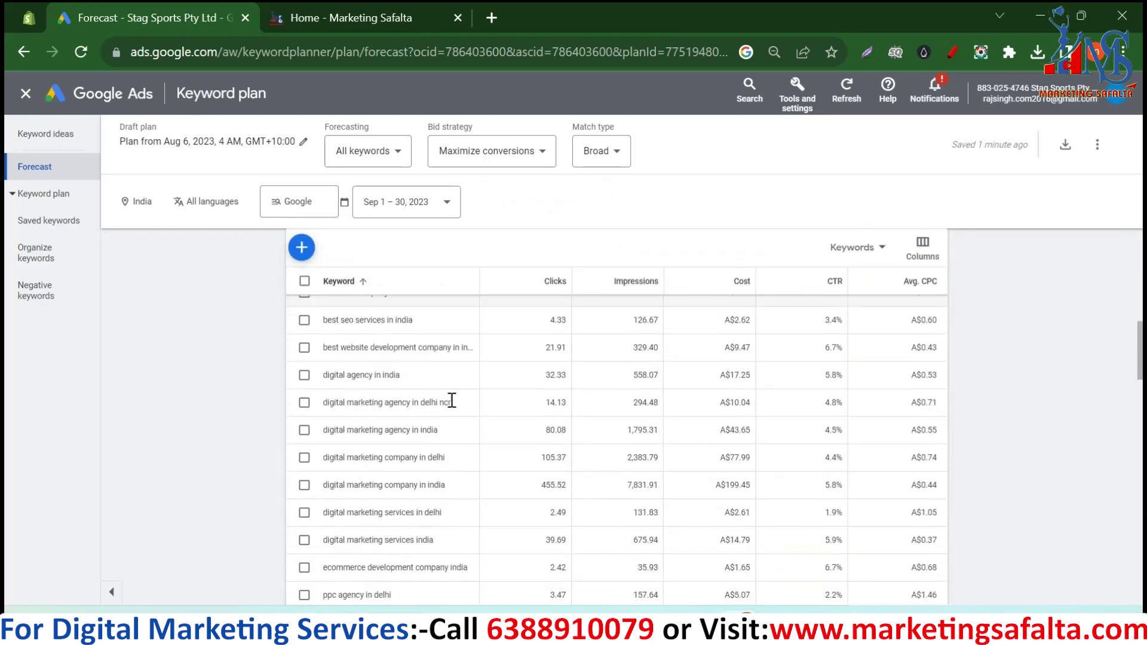
{"action": "scroll", "coordinate": [454, 407], "scroll_direction": "up", "scroll_amount": 8}
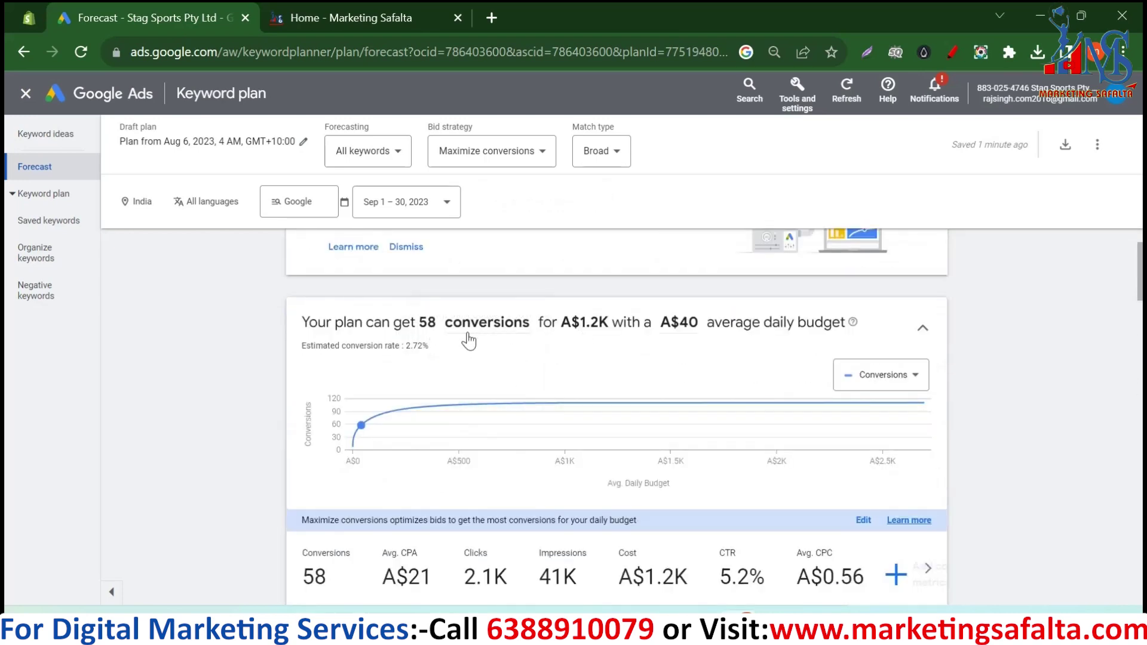
Examine the plan's summary metrics and compare them with the figures of the first keywords in the table.
{"action": "scroll", "coordinate": [502, 343], "scroll_direction": "down", "scroll_amount": 2}
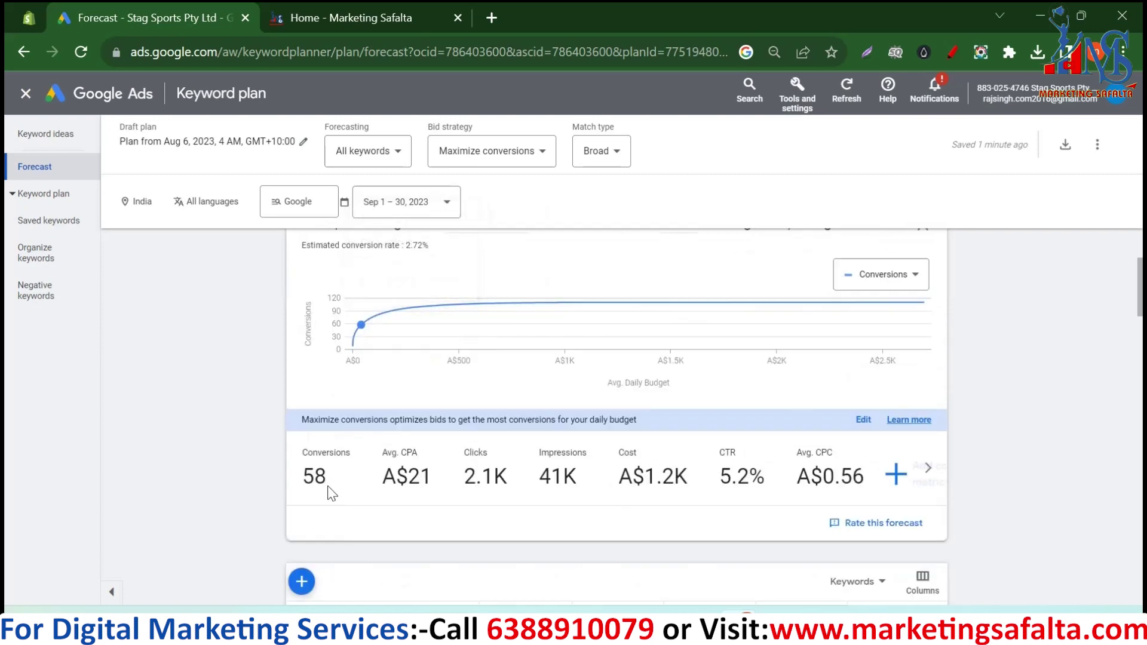
{"action": "left_click_drag", "start_coordinate": [366, 493], "coordinate": [420, 474]}
{"action": "left_click", "coordinate": [452, 451]}
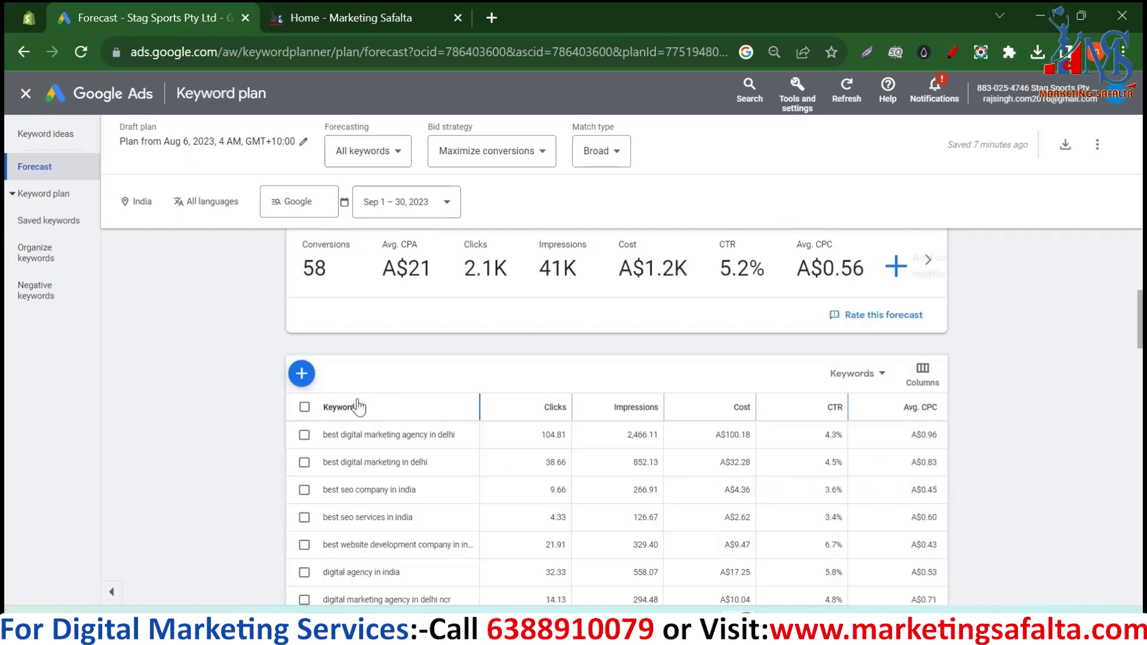
{"action": "left_click", "coordinate": [358, 407]}
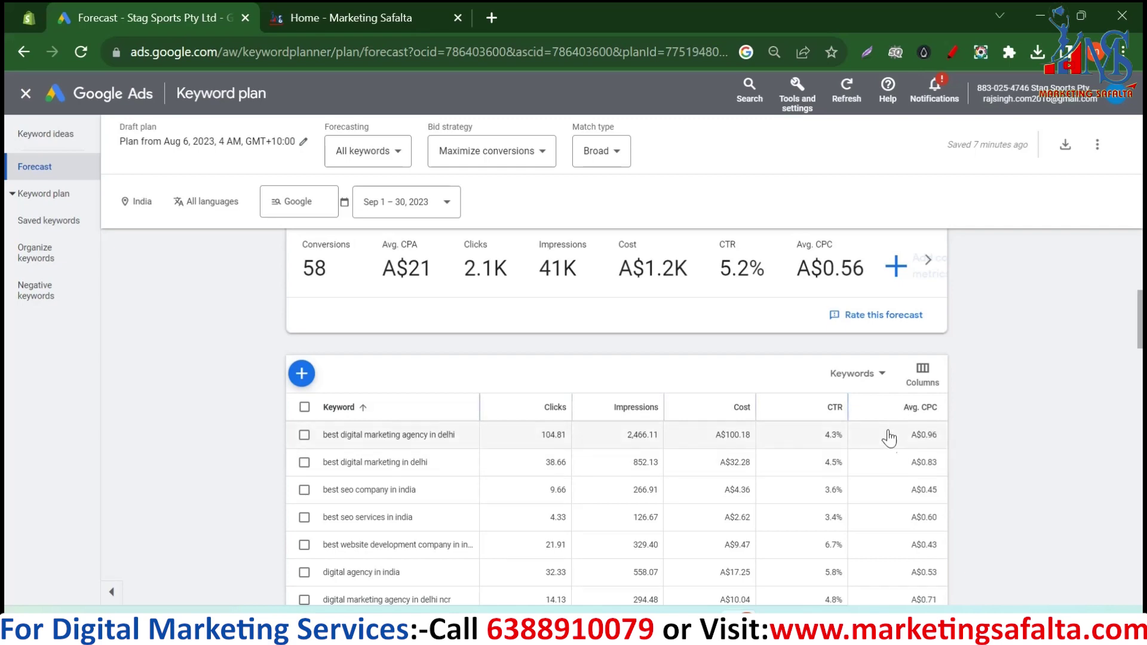
{"action": "scroll", "coordinate": [425, 393], "scroll_direction": "up", "scroll_amount": 3}
{"action": "scroll", "coordinate": [472, 419], "scroll_direction": "down", "scroll_amount": 3}
{"action": "scroll", "coordinate": [493, 428], "scroll_direction": "up", "scroll_amount": 3}
{"action": "scroll", "coordinate": [514, 400], "scroll_direction": "down", "scroll_amount": 3}
{"action": "scroll", "coordinate": [510, 402], "scroll_direction": "up", "scroll_amount": 3}
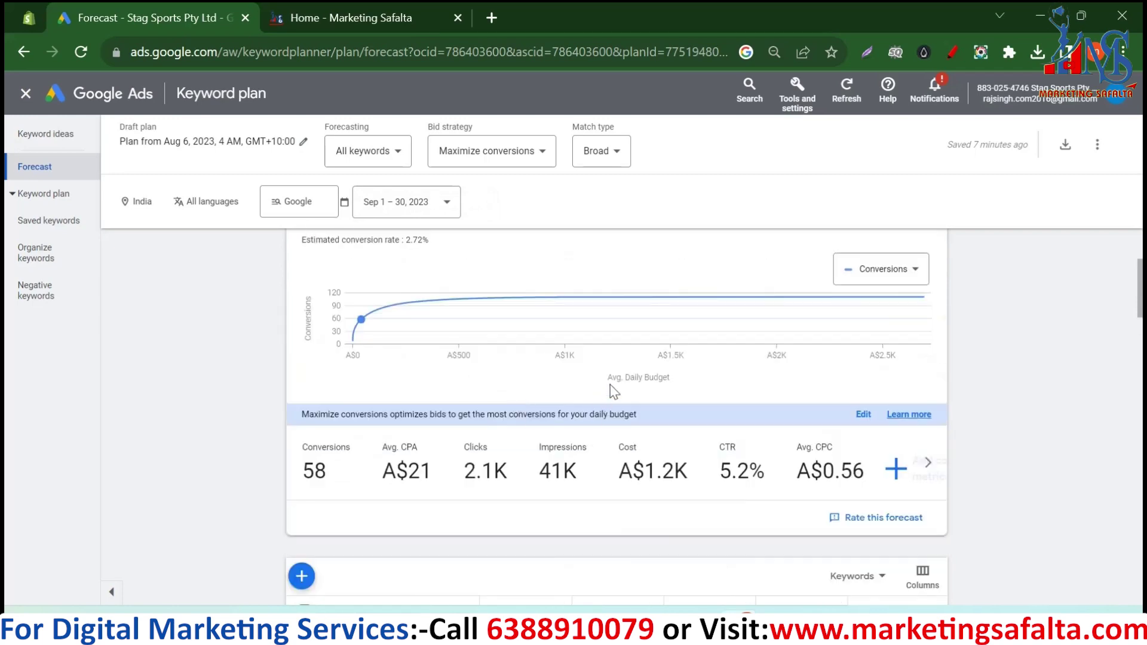
{"action": "scroll", "coordinate": [632, 426], "scroll_direction": "up", "scroll_amount": 2}
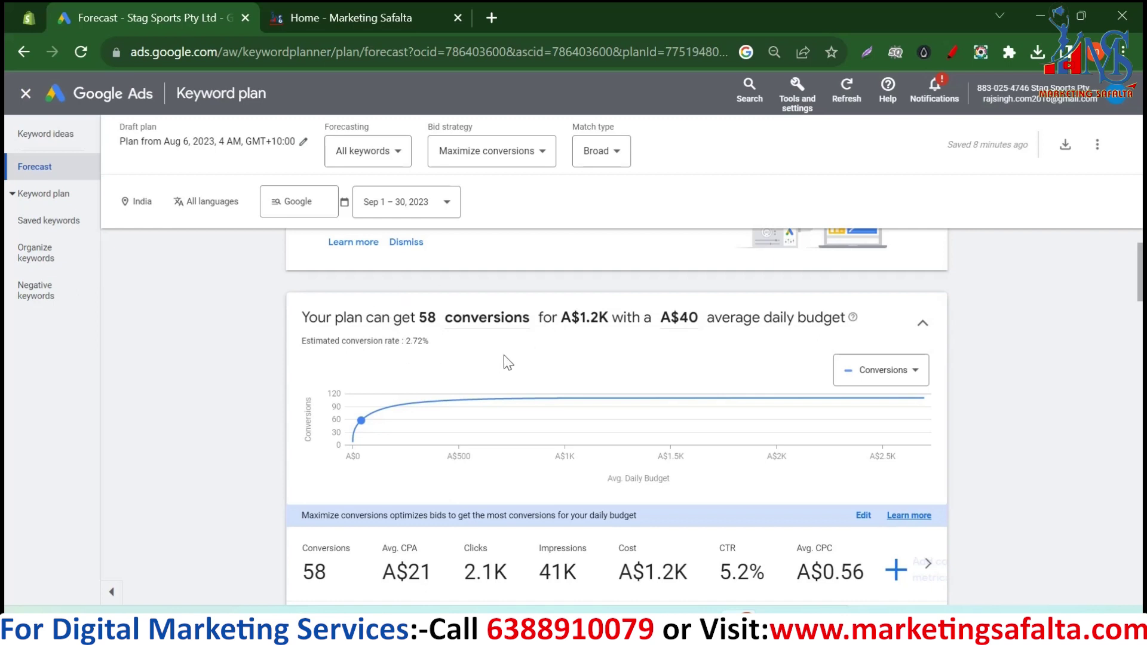
Examine the next-year forecast, the cost and clicks split by device, and the location breakdown, then return to the plan summary.
{"action": "scroll", "coordinate": [508, 362], "scroll_direction": "down", "scroll_amount": 20}
{"action": "mouse_move", "coordinate": [705, 449]}
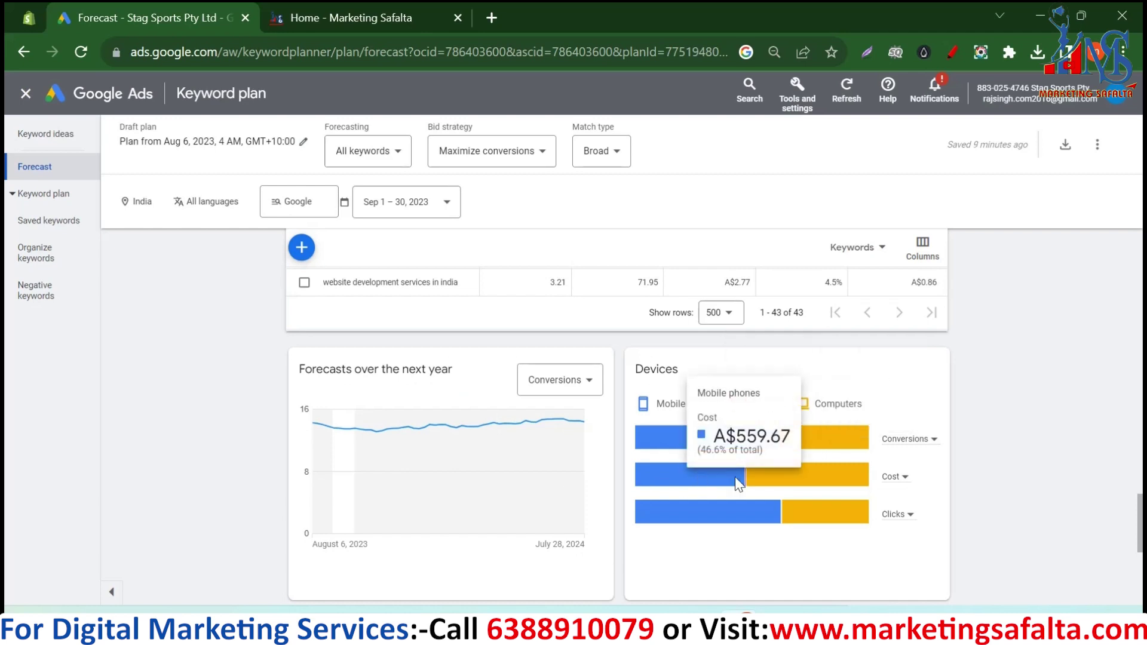
{"action": "mouse_move", "coordinate": [802, 476]}
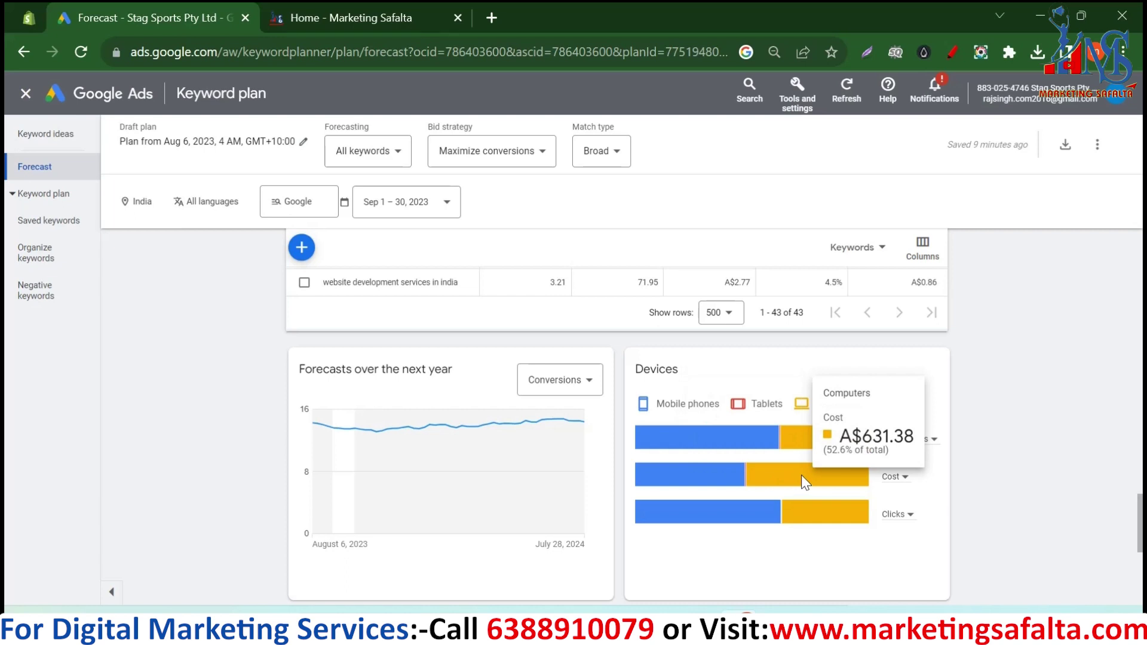
{"action": "mouse_move", "coordinate": [729, 517]}
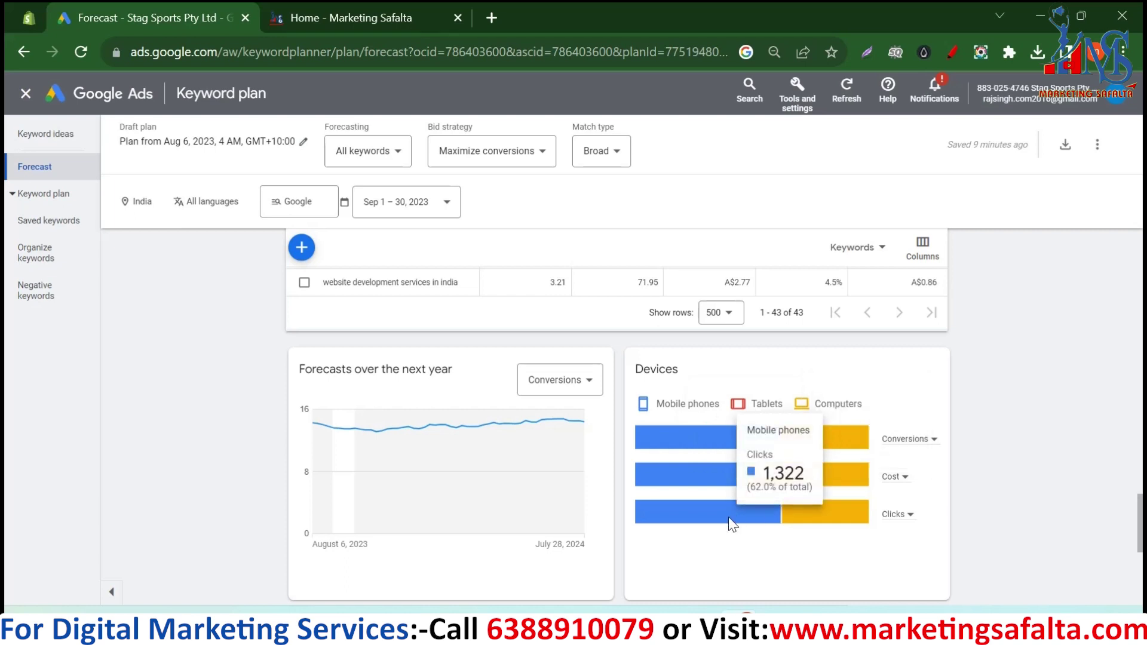
{"action": "mouse_move", "coordinate": [811, 512]}
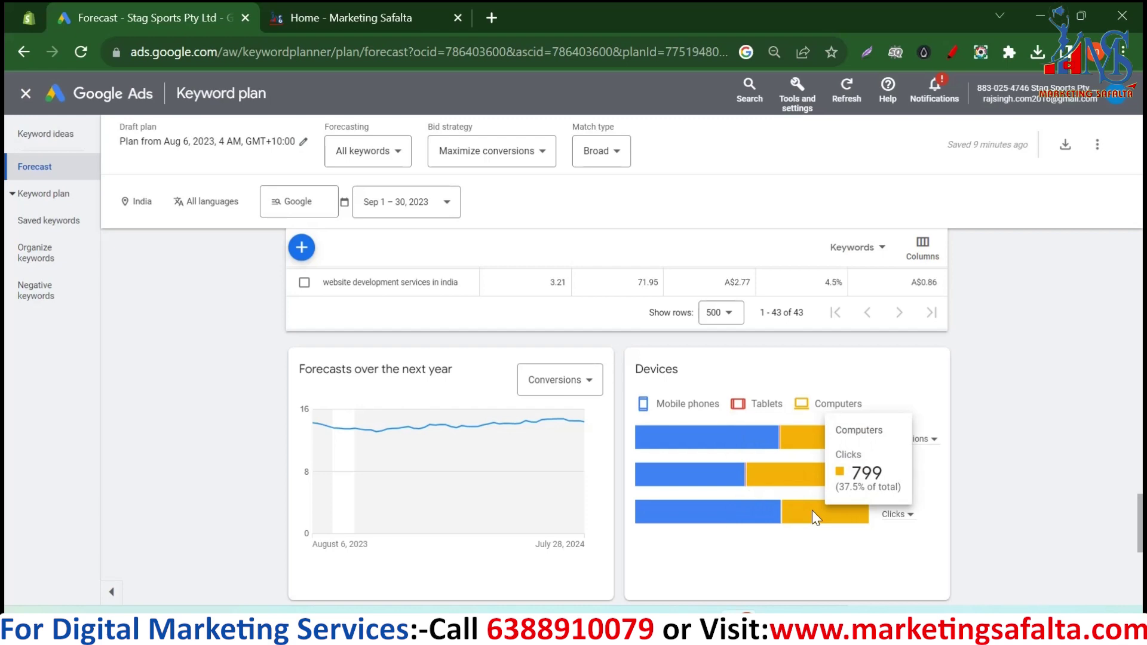
{"action": "scroll", "coordinate": [624, 435], "scroll_direction": "down", "scroll_amount": 5}
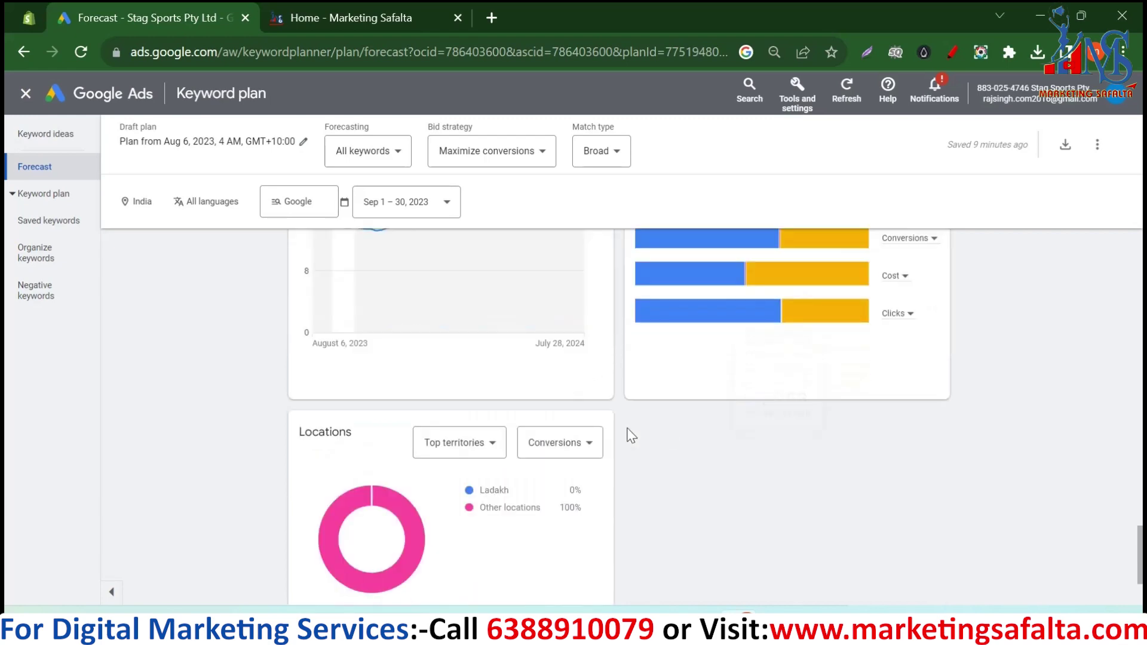
{"action": "scroll", "coordinate": [594, 428], "scroll_direction": "up", "scroll_amount": 15}
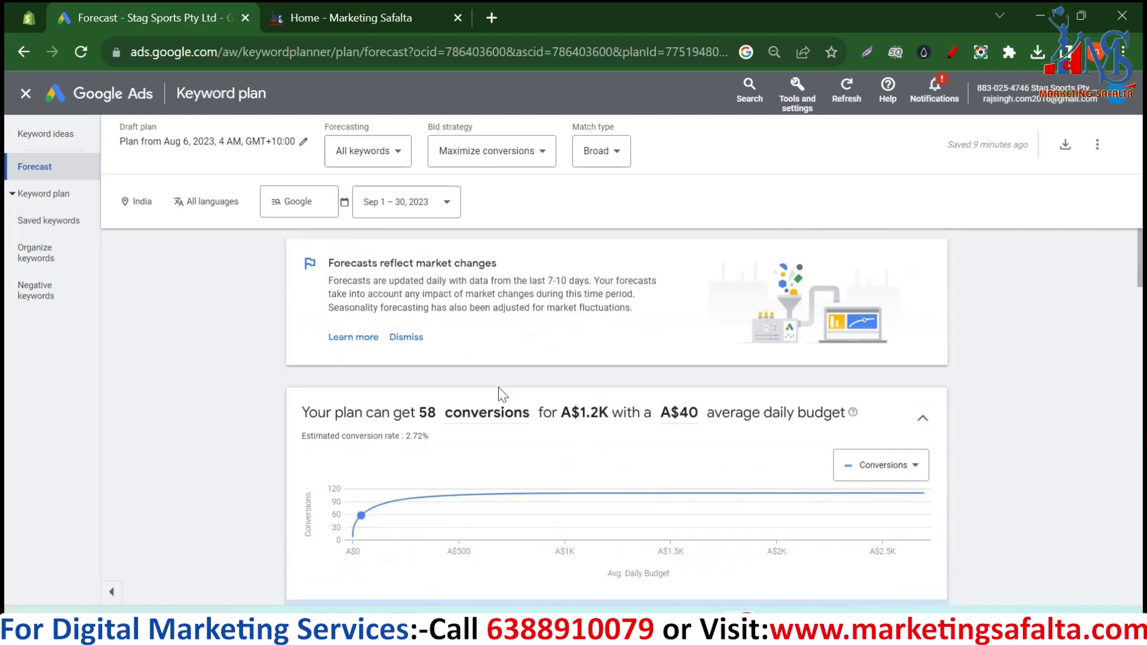
{"action": "scroll", "coordinate": [682, 370], "scroll_direction": "down", "scroll_amount": 2}
{"action": "scroll", "coordinate": [565, 413], "scroll_direction": "up", "scroll_amount": 2}
{"action": "scroll", "coordinate": [600, 457], "scroll_direction": "down", "scroll_amount": 2}
{"action": "scroll", "coordinate": [585, 439], "scroll_direction": "up", "scroll_amount": 2}
Download the all-keywords forecast as a .csv file and open it in Excel.
{"action": "left_click", "coordinate": [1064, 149]}
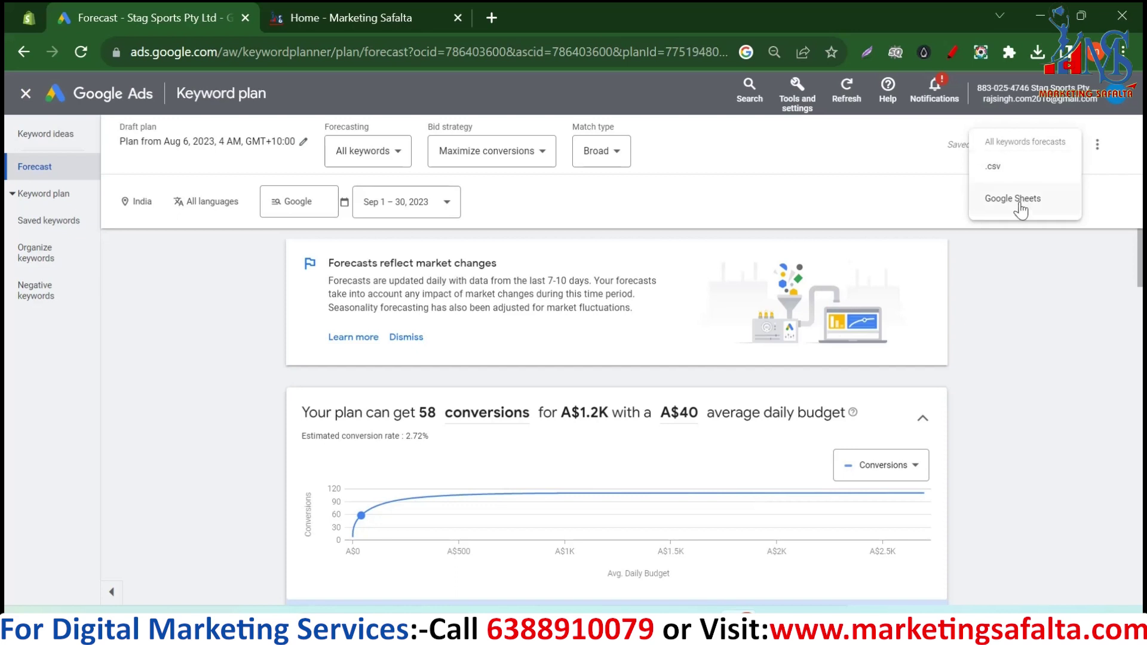
{"action": "left_click", "coordinate": [995, 167]}
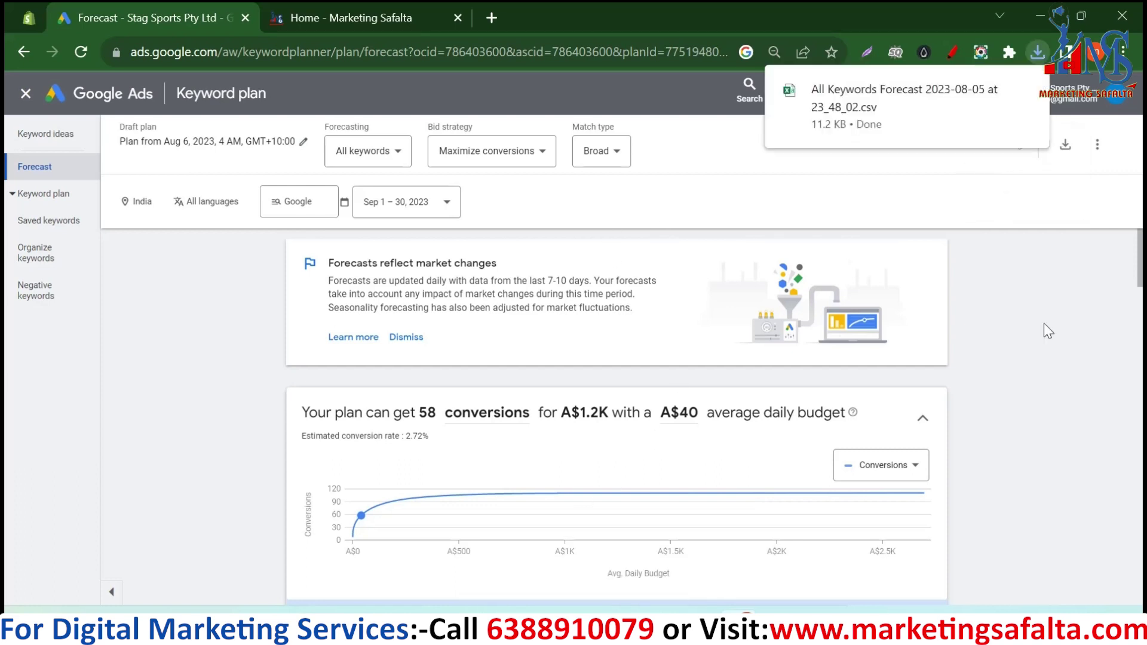
{"action": "left_click", "coordinate": [884, 100]}
Widen the Date Range and Campaign columns of the exported forecast to show their full contents, and slightly narrow the Location ID column.
{"action": "scroll", "coordinate": [221, 304], "scroll_direction": "down", "scroll_amount": 3}
{"action": "scroll", "coordinate": [233, 302], "scroll_direction": "up", "scroll_amount": 3}
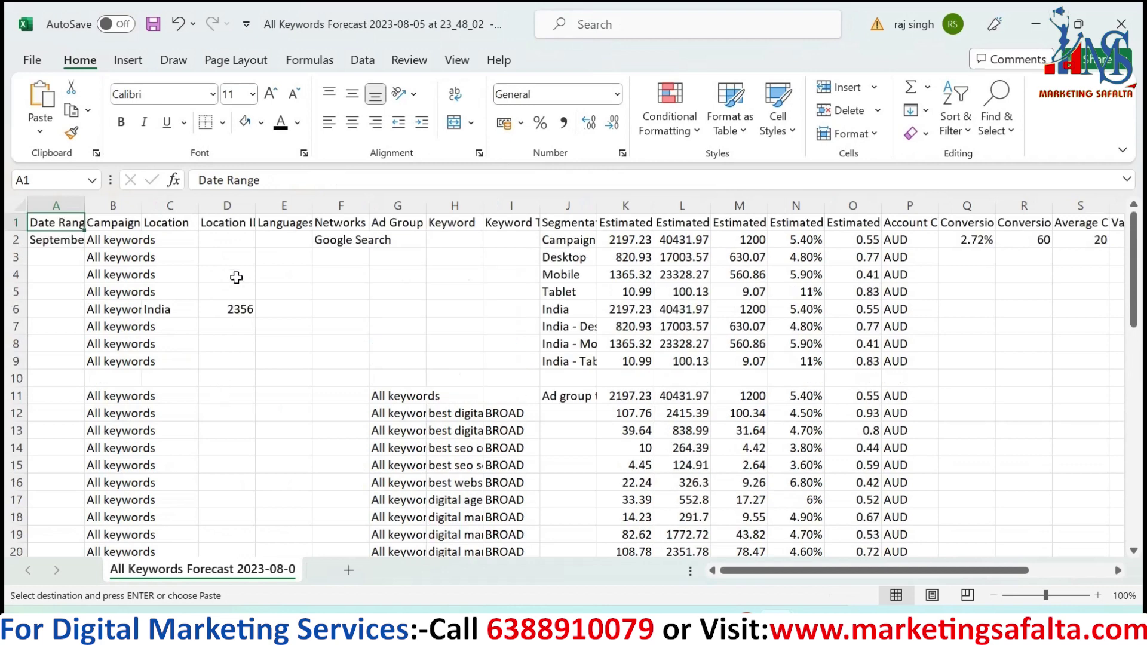
{"action": "scroll", "coordinate": [236, 353], "scroll_direction": "down", "scroll_amount": 3}
{"action": "scroll", "coordinate": [233, 358], "scroll_direction": "up", "scroll_amount": 3}
{"action": "left_click_drag", "start_coordinate": [85, 202], "coordinate": [231, 200]}
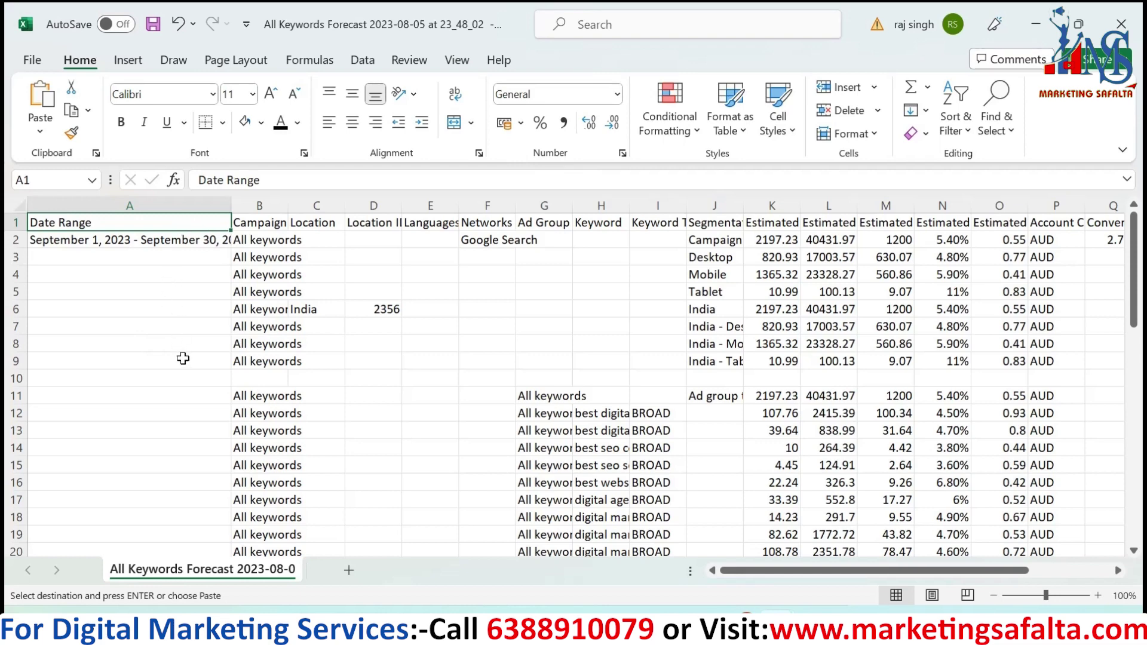
{"action": "left_click_drag", "start_coordinate": [288, 205], "coordinate": [364, 206]}
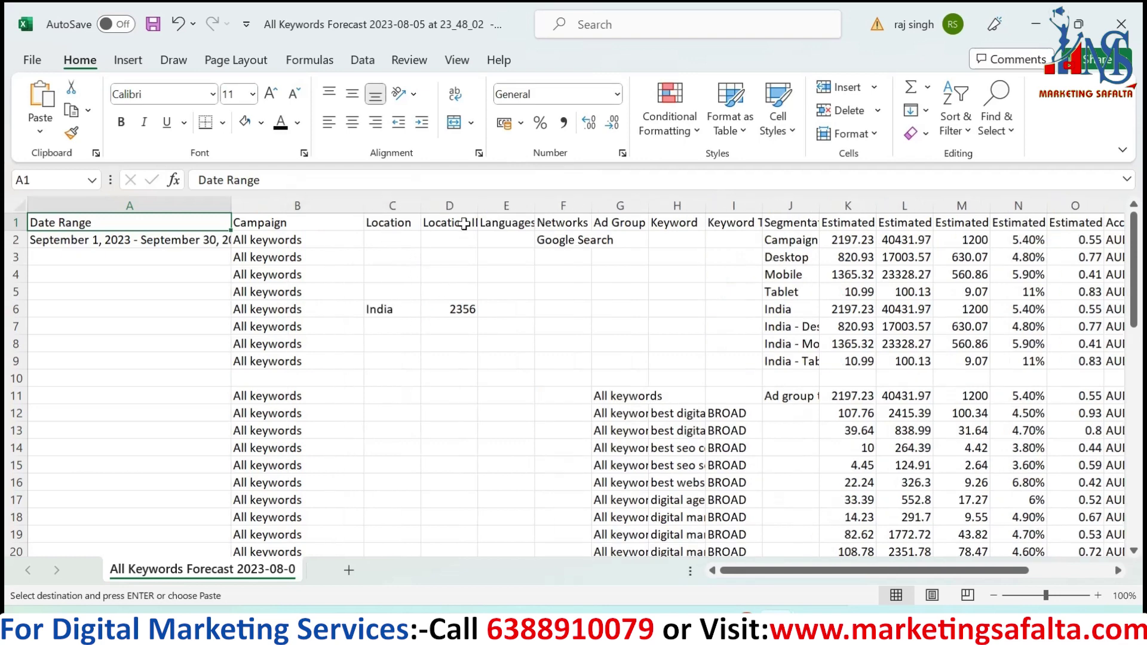
{"action": "mouse_move", "coordinate": [478, 205]}
{"action": "left_mouse_down"}
{"action": "mouse_move", "coordinate": [509, 203]}
{"action": "mouse_move", "coordinate": [466, 205]}
{"action": "left_mouse_up"}
Widen the Networks and Keyword columns so that every keyword phrase can be read in full.
{"action": "left_click_drag", "start_coordinate": [551, 206], "coordinate": [663, 205]}
{"action": "left_click", "coordinate": [611, 258]}
{"action": "left_click_drag", "start_coordinate": [579, 206], "coordinate": [661, 206]}
{"action": "left_click_drag", "start_coordinate": [729, 571], "coordinate": [794, 568]}
{"action": "left_click_drag", "start_coordinate": [285, 207], "coordinate": [525, 208]}
Widen the Estimated Clicks, Impressions, Cost, CTR and Average CPC columns so that their full headings can be read.
{"action": "scroll", "coordinate": [341, 453], "scroll_direction": "down", "scroll_amount": 6}
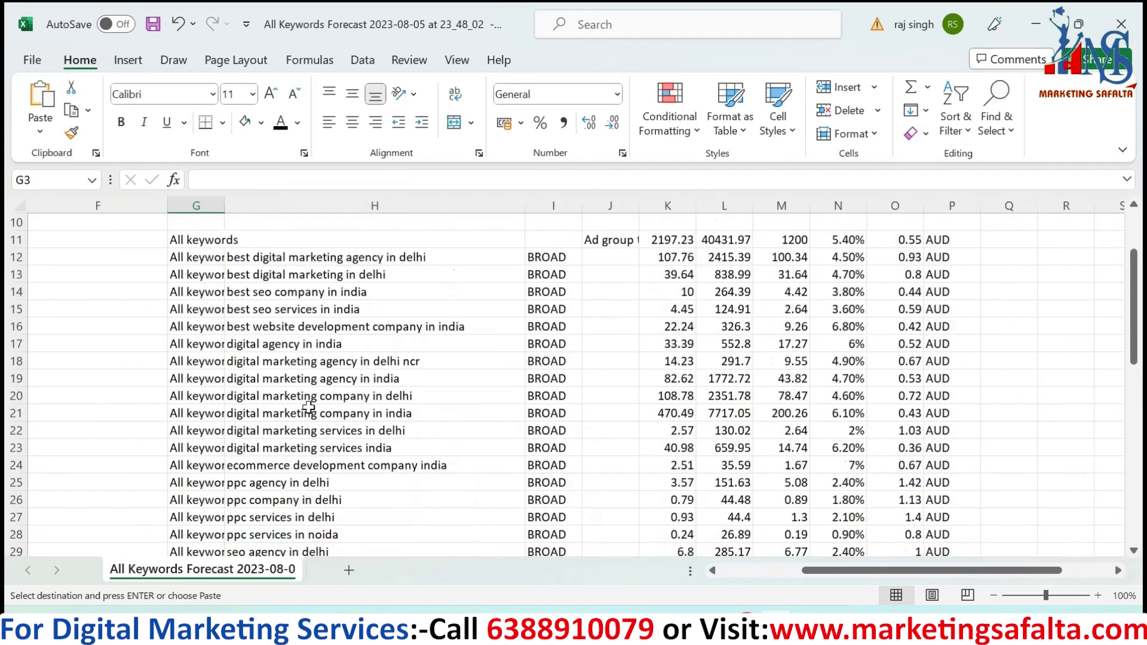
{"action": "scroll", "coordinate": [341, 454], "scroll_direction": "up", "scroll_amount": 4}
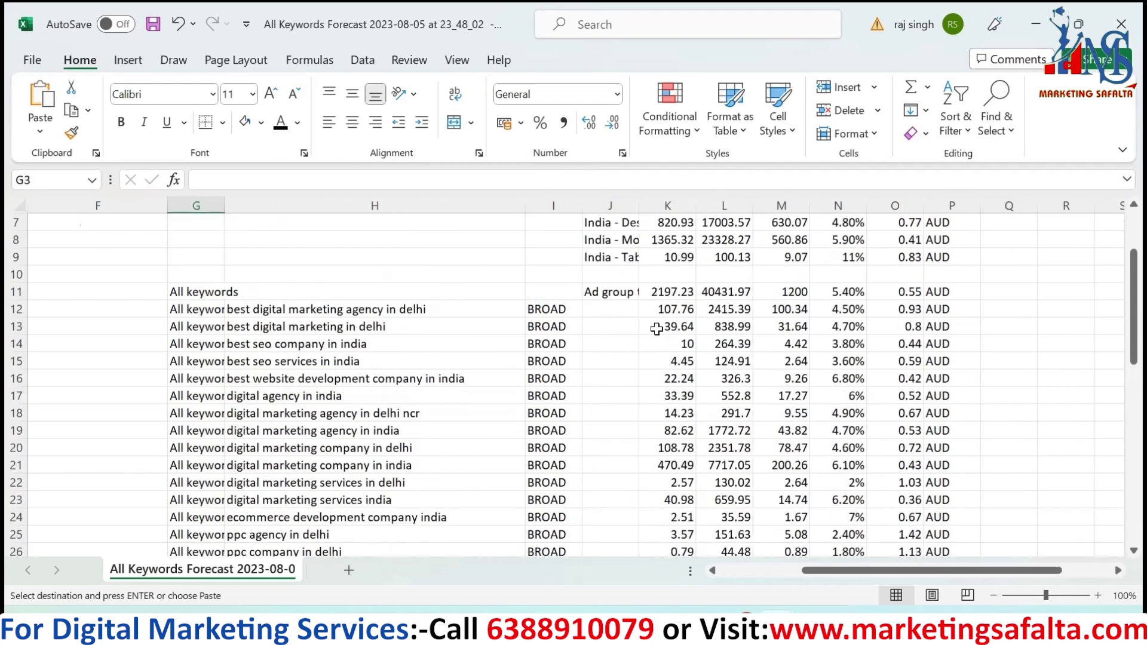
{"action": "scroll", "coordinate": [651, 329], "scroll_direction": "up", "scroll_amount": 2}
{"action": "left_click_drag", "start_coordinate": [698, 206], "coordinate": [931, 197]}
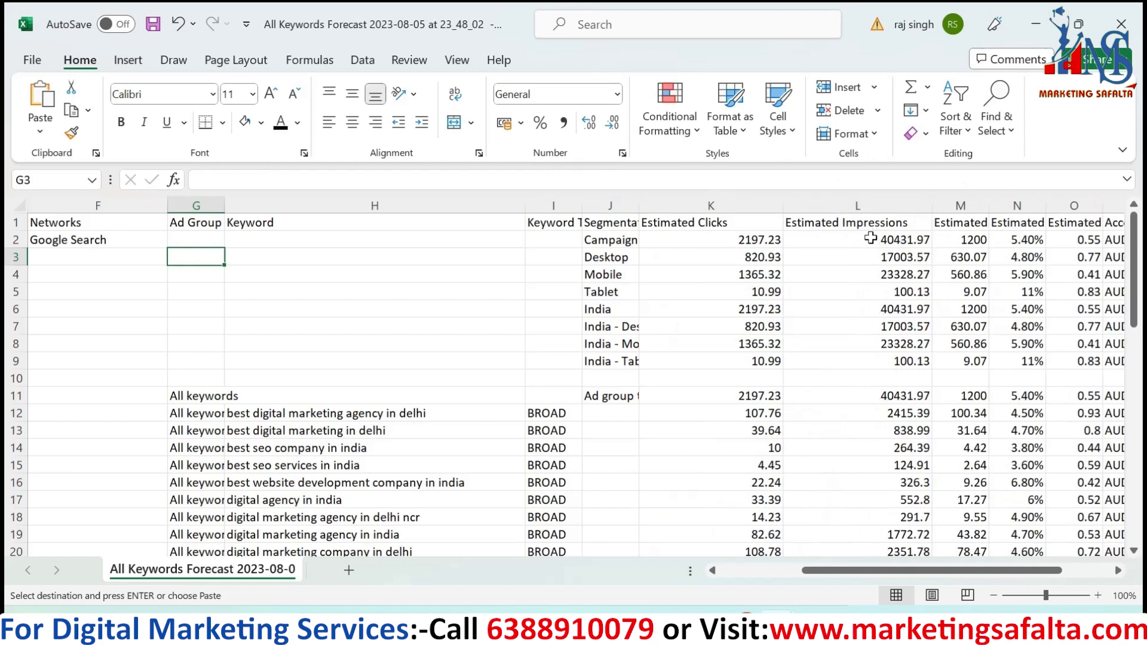
{"action": "left_click_drag", "start_coordinate": [871, 571], "coordinate": [919, 570]}
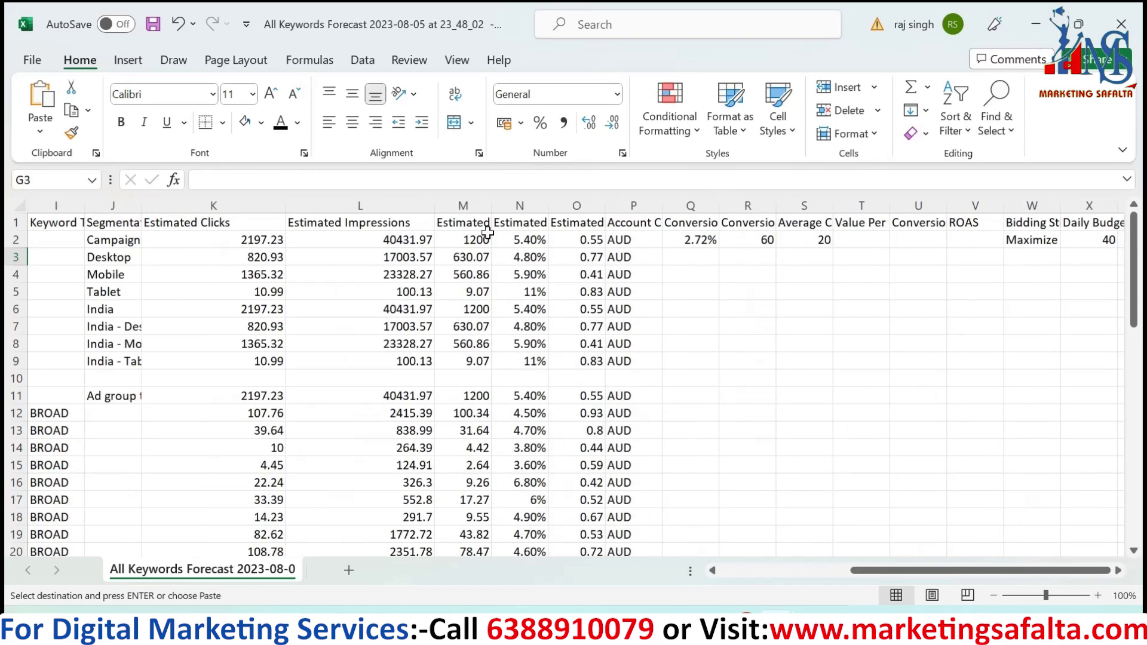
{"action": "left_click_drag", "start_coordinate": [491, 205], "coordinate": [812, 206]}
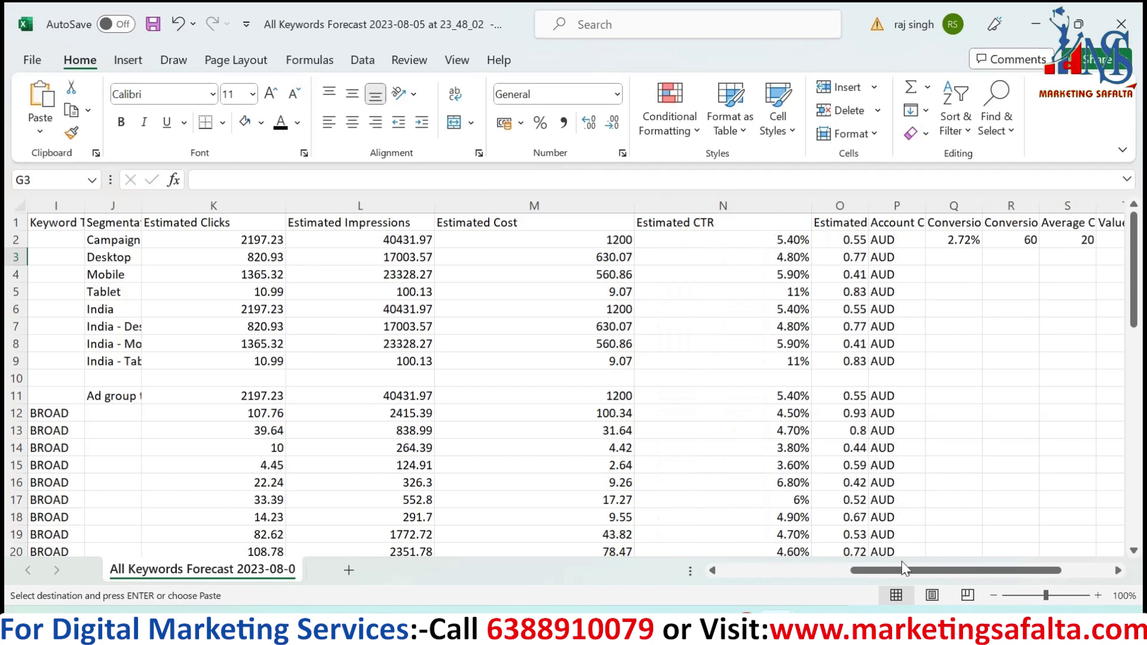
{"action": "left_click_drag", "start_coordinate": [867, 206], "coordinate": [955, 205]}
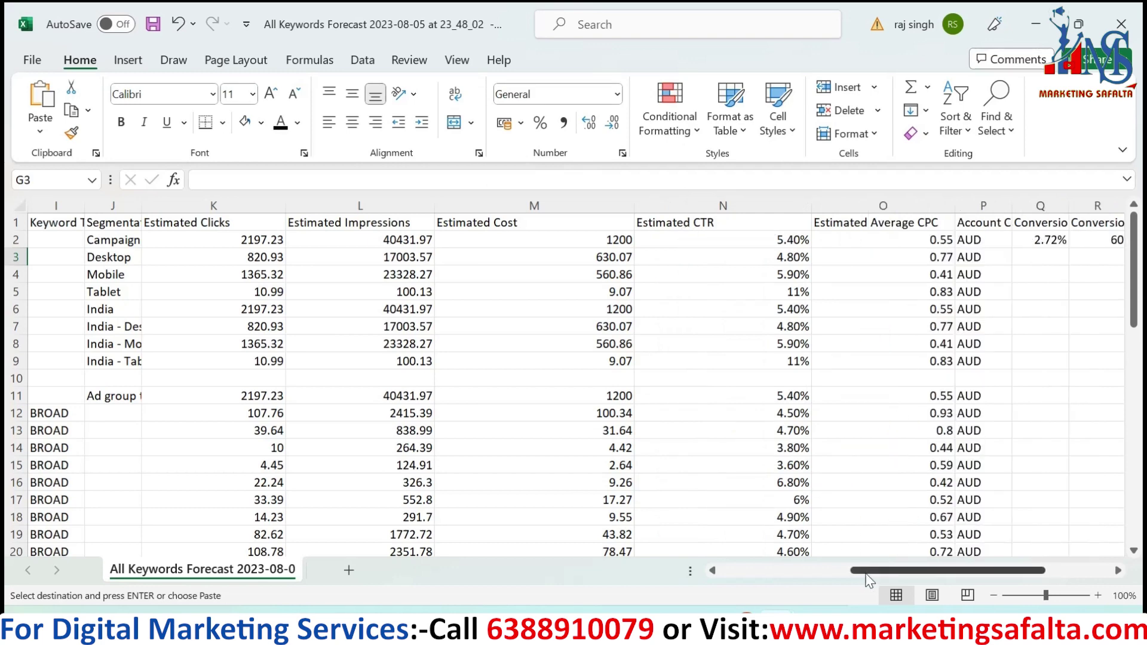
Widen the Conversion Rate, Conversions and Average CPA columns so that their full headings can be read.
{"action": "left_click_drag", "start_coordinate": [863, 571], "coordinate": [912, 572]}
{"action": "left_click_drag", "start_coordinate": [808, 203], "coordinate": [863, 206]}
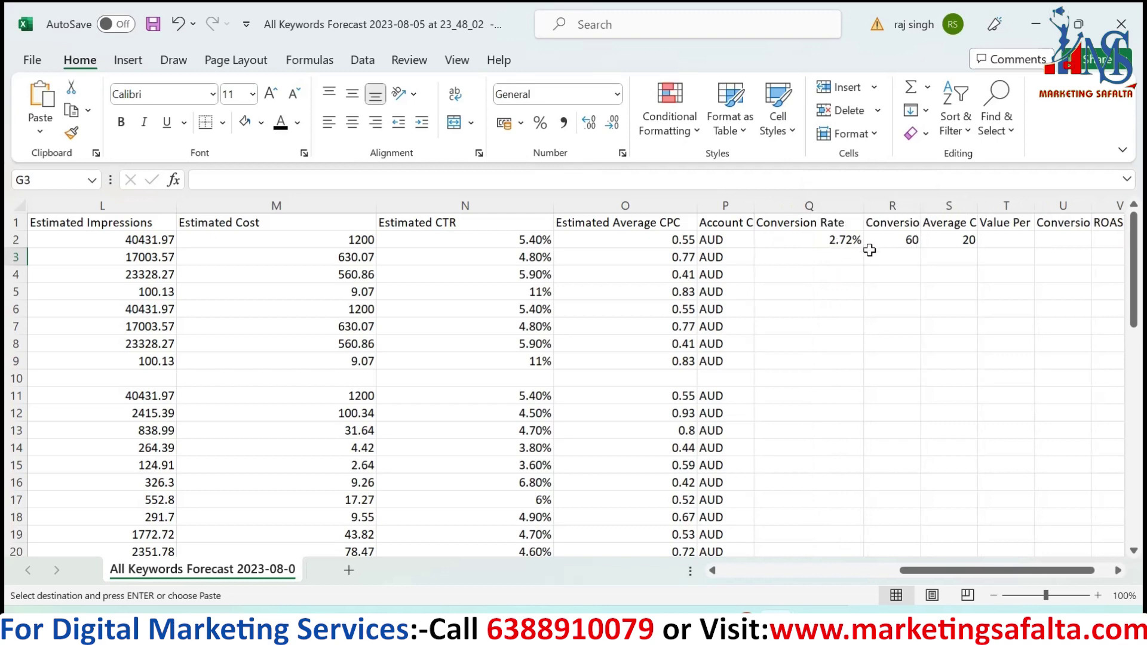
{"action": "left_click_drag", "start_coordinate": [932, 571], "coordinate": [948, 572]}
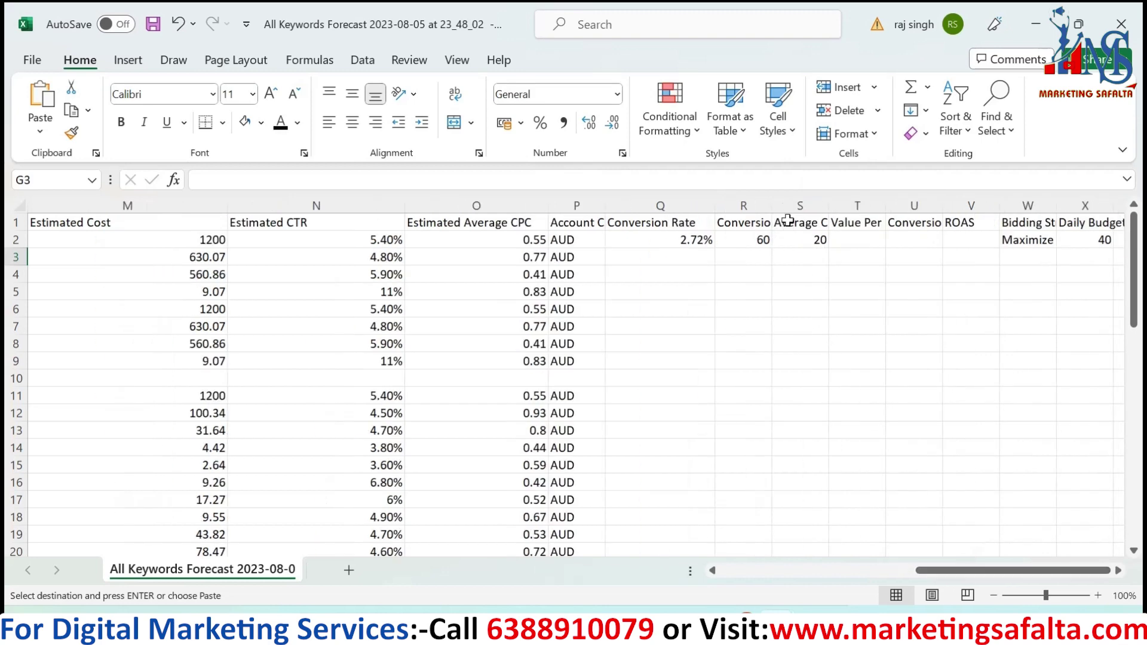
{"action": "left_click_drag", "start_coordinate": [775, 207], "coordinate": [829, 207]}
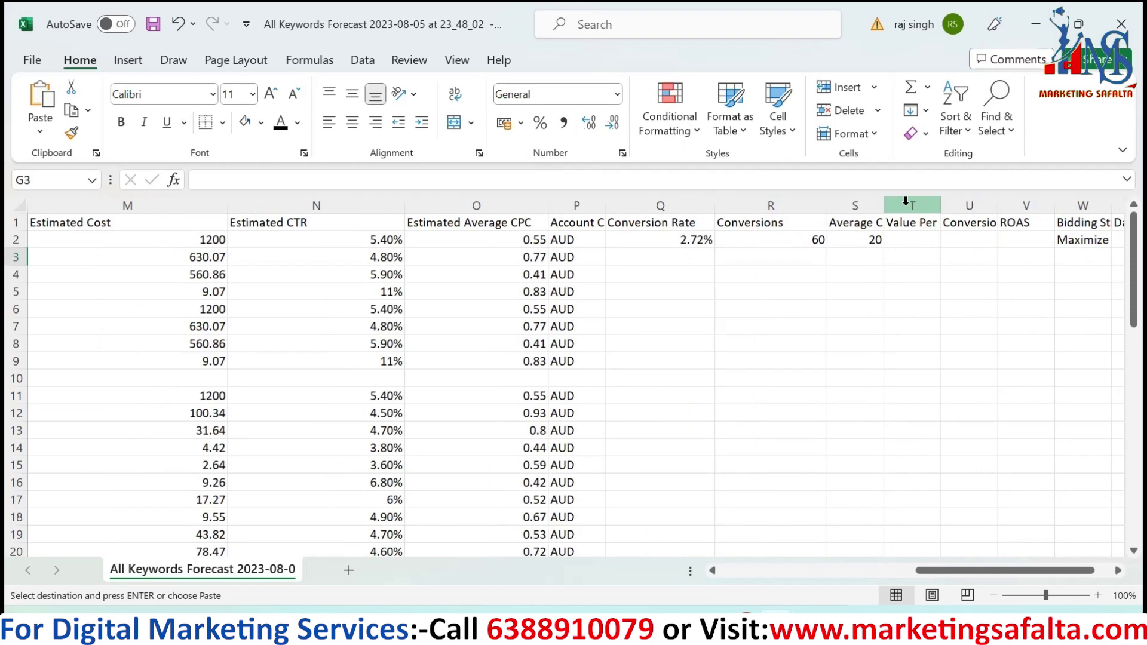
{"action": "left_click_drag", "start_coordinate": [885, 206], "coordinate": [922, 206]}
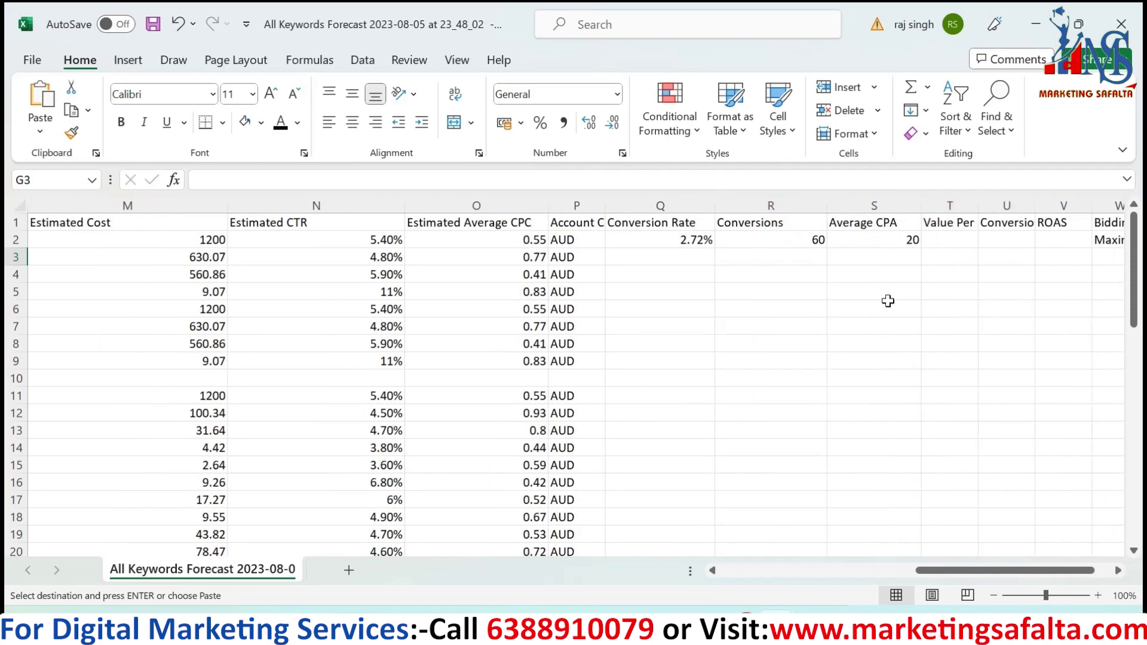
Examine the full keyword list in the exported forecast along with each keyword's match type, estimated clicks and impressions.
{"action": "left_click_drag", "start_coordinate": [970, 572], "coordinate": [807, 572]}
{"action": "scroll", "coordinate": [613, 315], "scroll_direction": "down", "scroll_amount": 6}
{"action": "scroll", "coordinate": [616, 328], "scroll_direction": "down", "scroll_amount": 14}
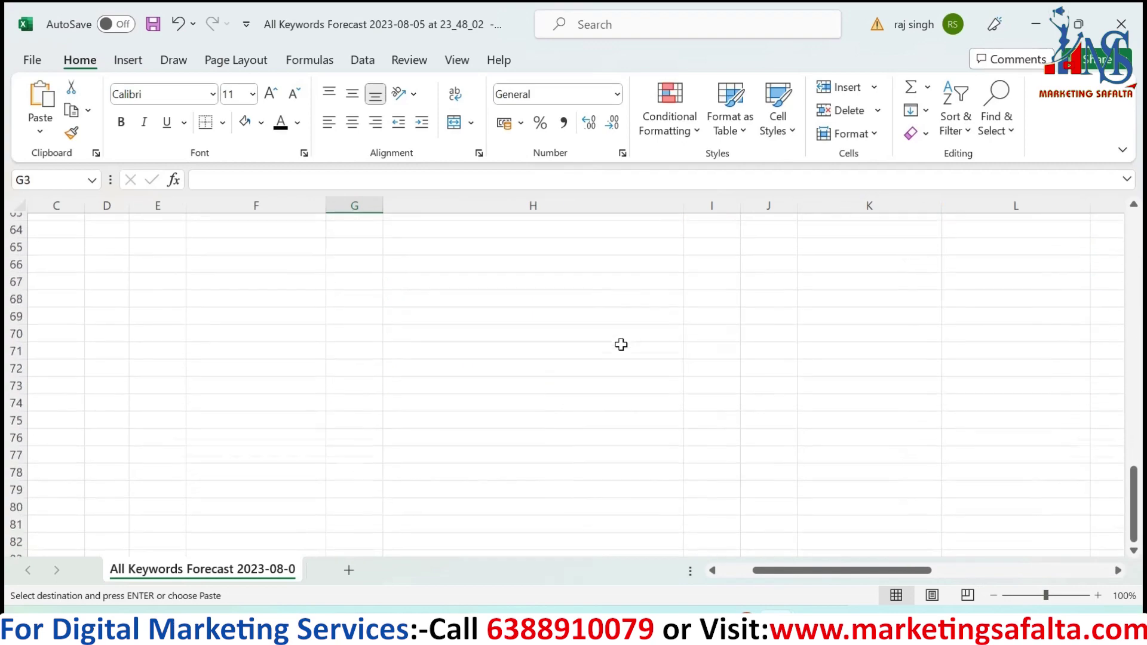
{"action": "scroll", "coordinate": [615, 329], "scroll_direction": "up", "scroll_amount": 14}
{"action": "scroll", "coordinate": [603, 293], "scroll_direction": "up", "scroll_amount": 6}
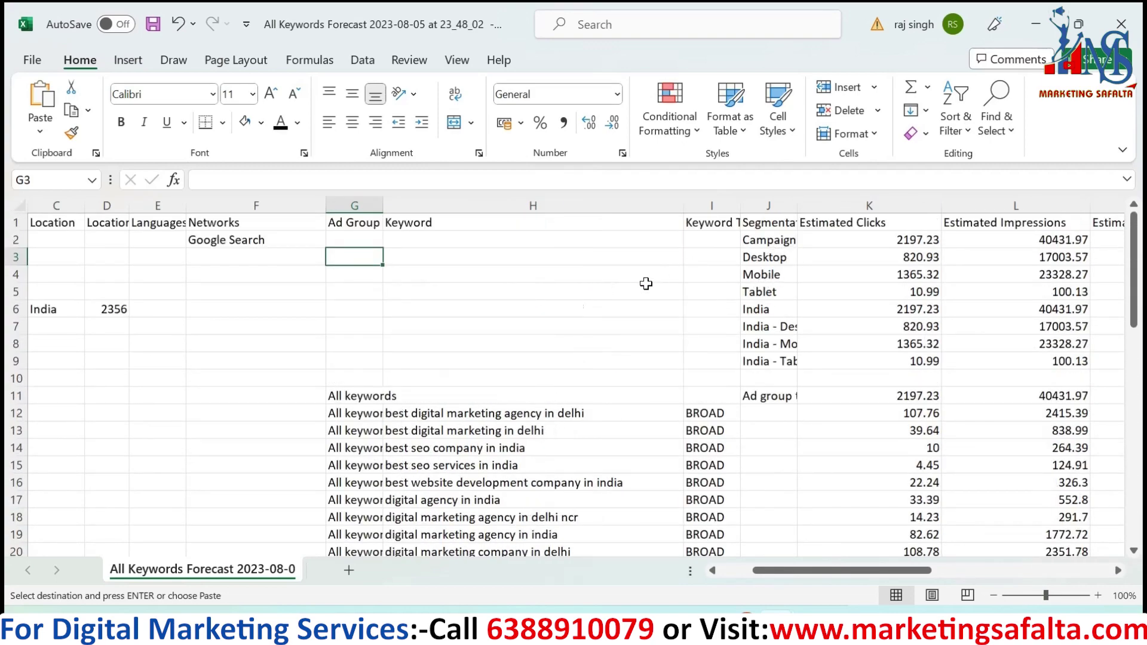
{"action": "scroll", "coordinate": [521, 291], "scroll_direction": "down", "scroll_amount": 3}
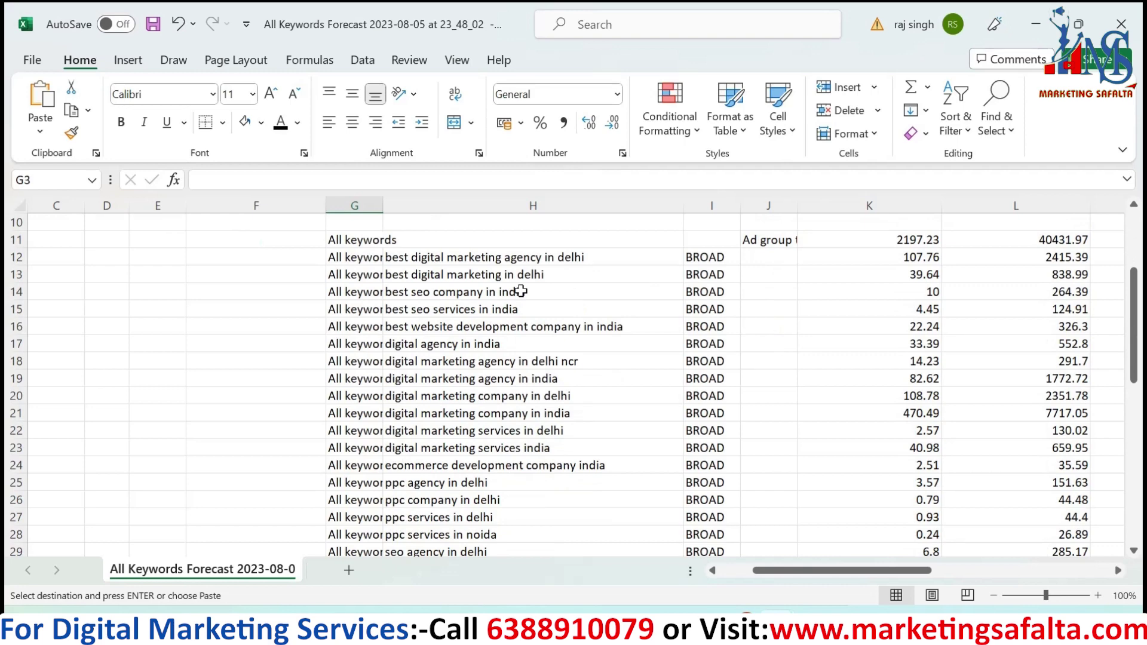